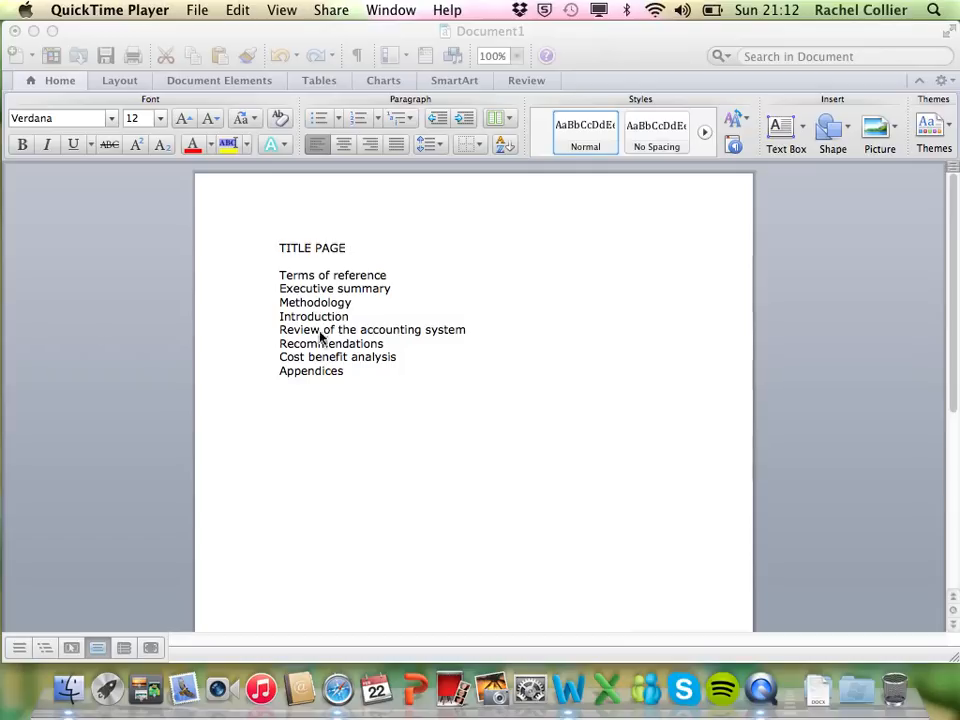
# Apply the Title style to the TITLE PAGE line.
pyautogui.click(362, 253)
pyautogui.click(353, 249)
pyautogui.moveTo(353, 249); pyautogui.dragTo(283, 247)
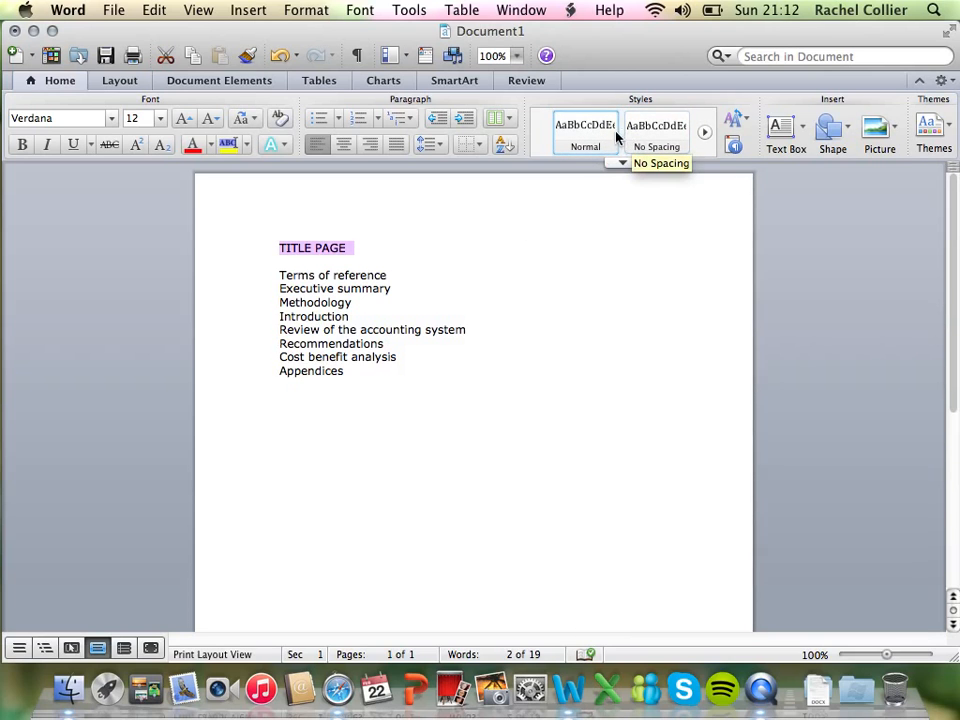
pyautogui.click(704, 133)
pyautogui.click(704, 133)
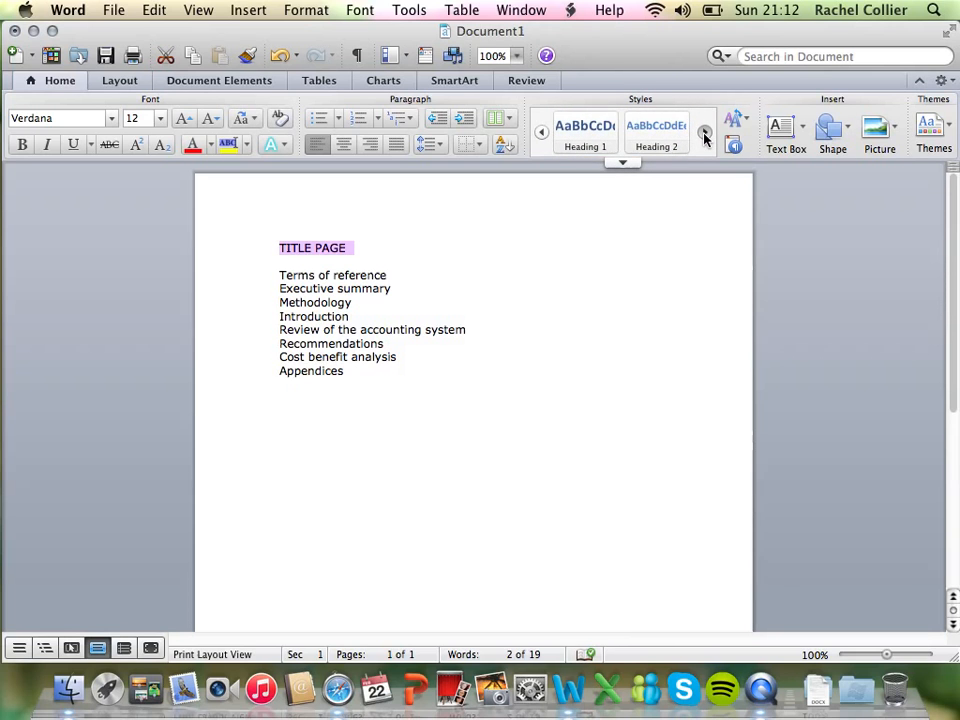
pyautogui.click(704, 133)
pyautogui.click(704, 133)
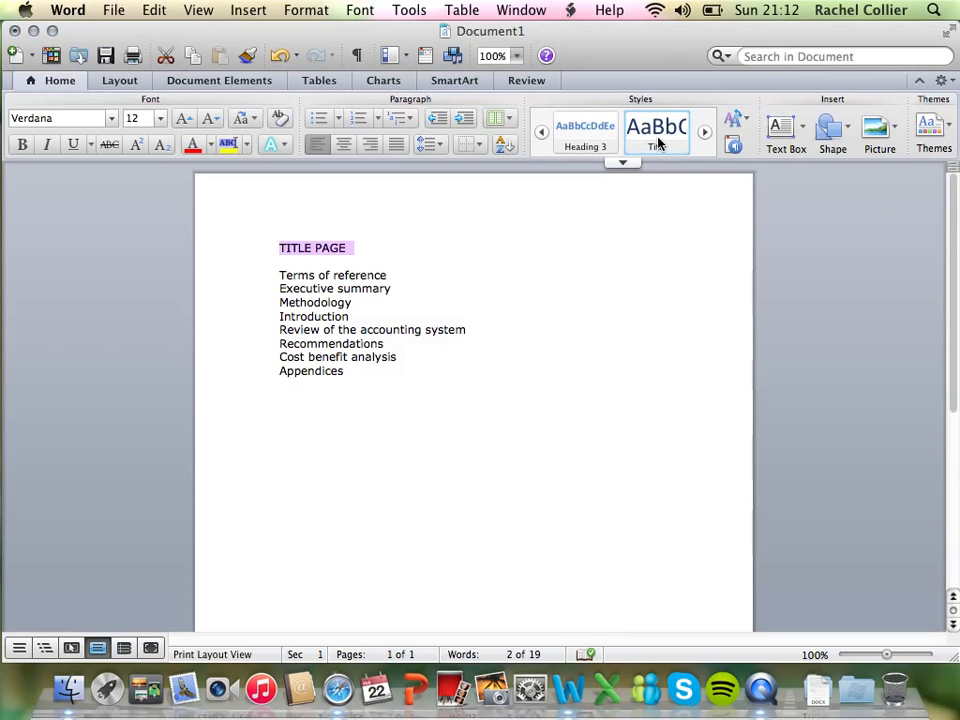
pyautogui.click(658, 143)
pyautogui.click(439, 311)
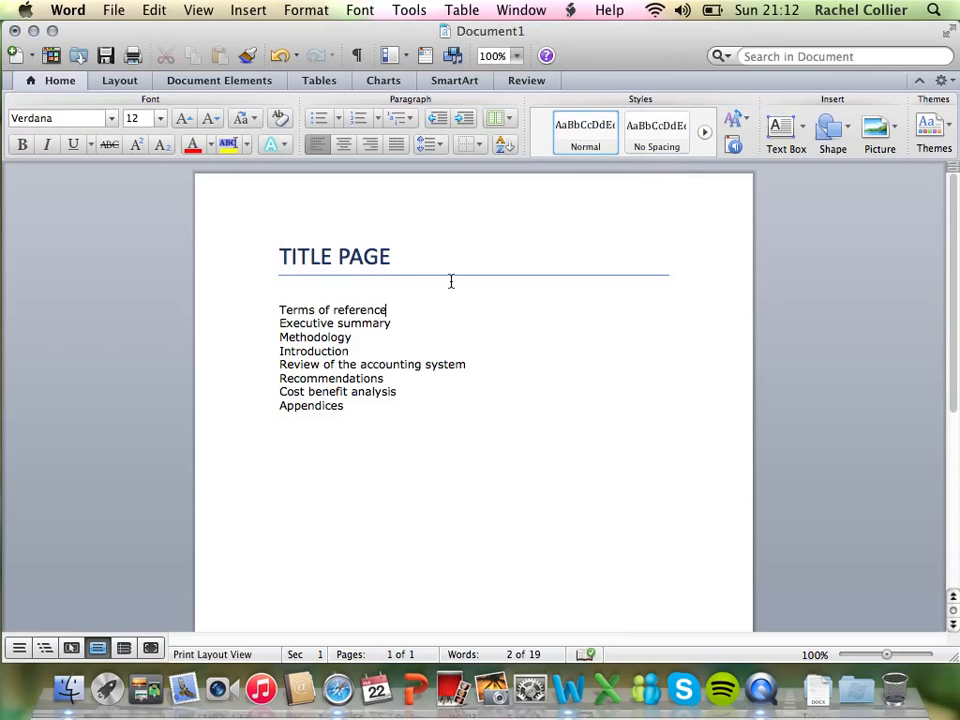
pyautogui.click(448, 275)
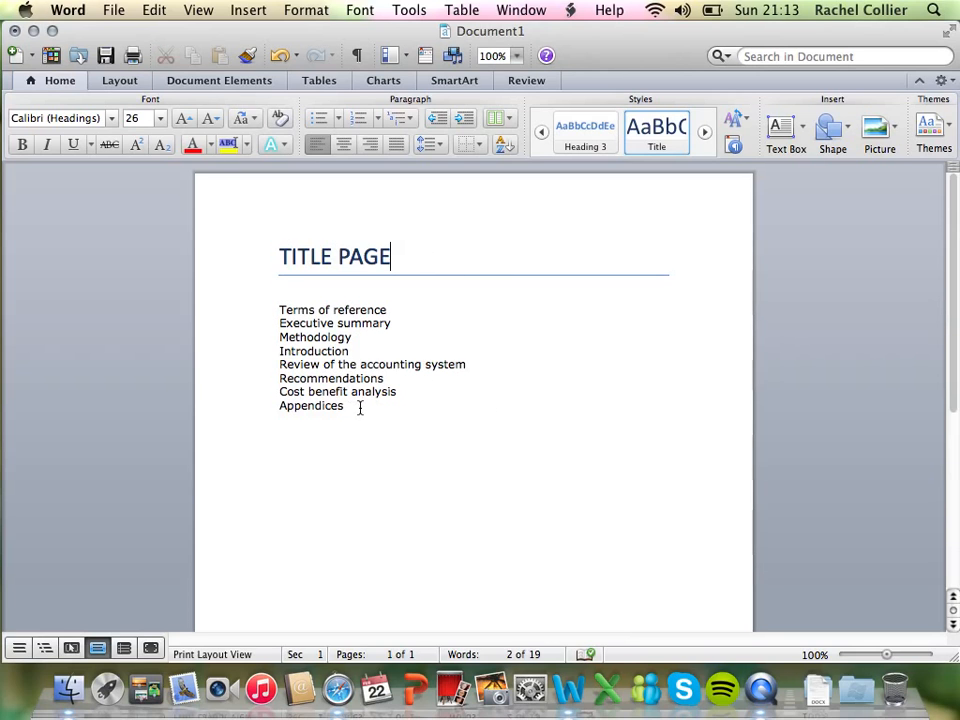
# Apply the Heading 1 style to all section names from Terms of reference through Appendices.
pyautogui.moveTo(356, 408); pyautogui.dragTo(296, 316)
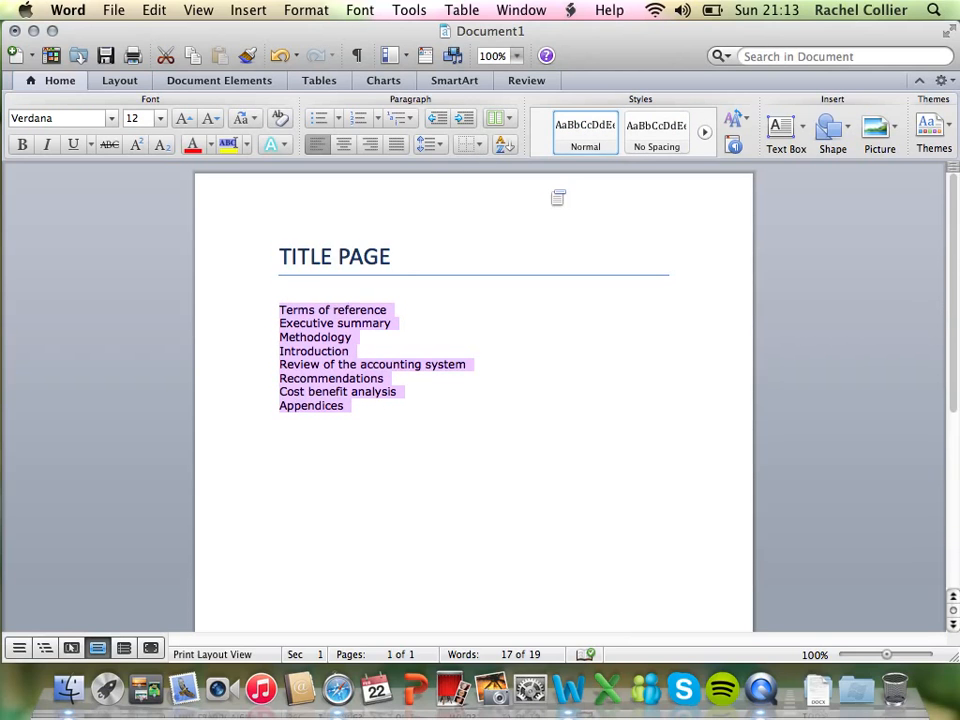
pyautogui.click(704, 133)
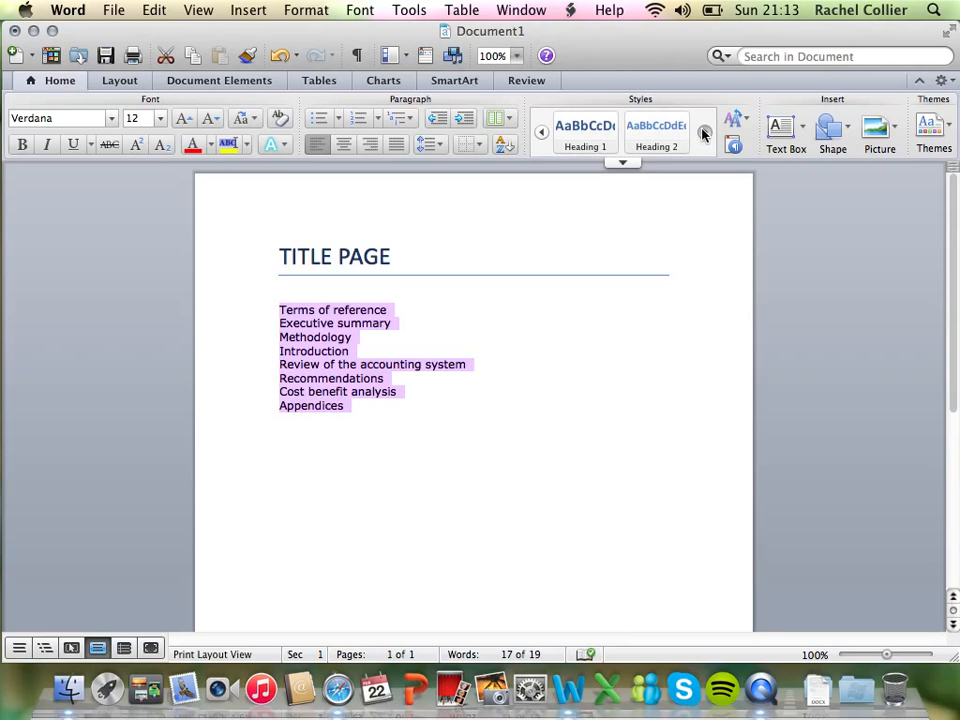
pyautogui.click(587, 134)
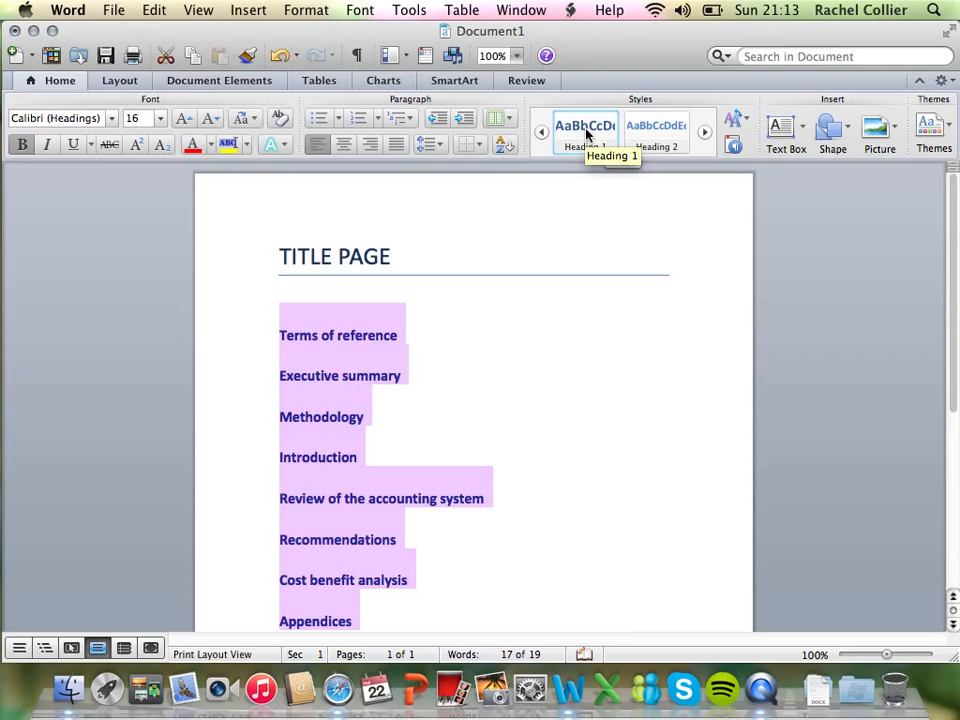
pyautogui.click(416, 384)
pyautogui.scroll(-2, 470, 420)
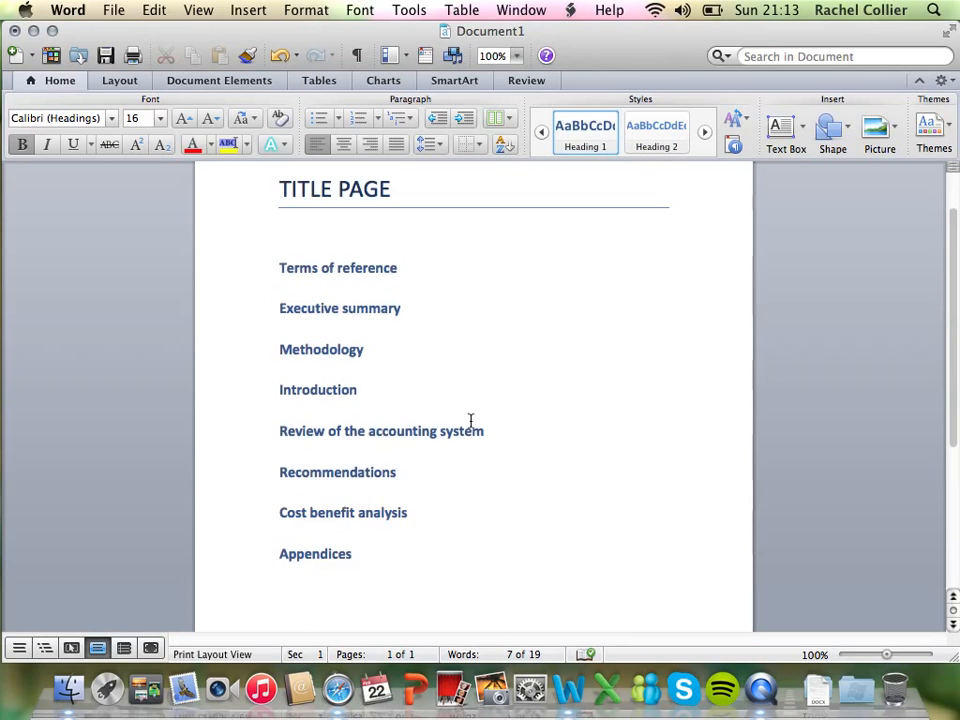
pyautogui.scroll(2, 423, 381)
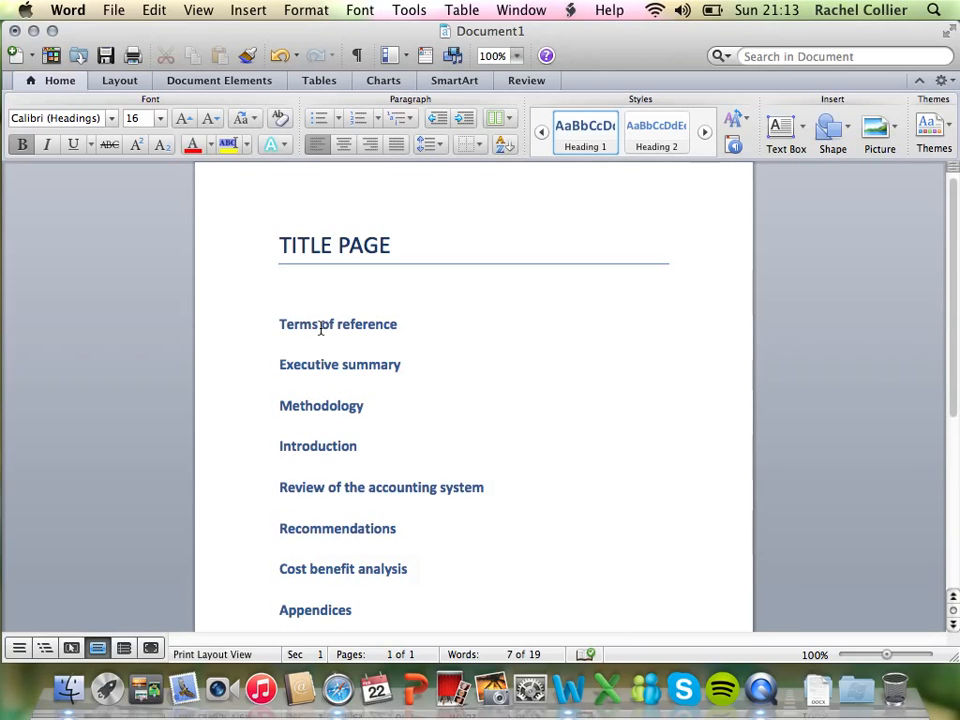
# Insert two page breaks before the Terms of reference heading to leave a blank page after the title page.
pyautogui.click(278, 322)
pyautogui.click(248, 11)
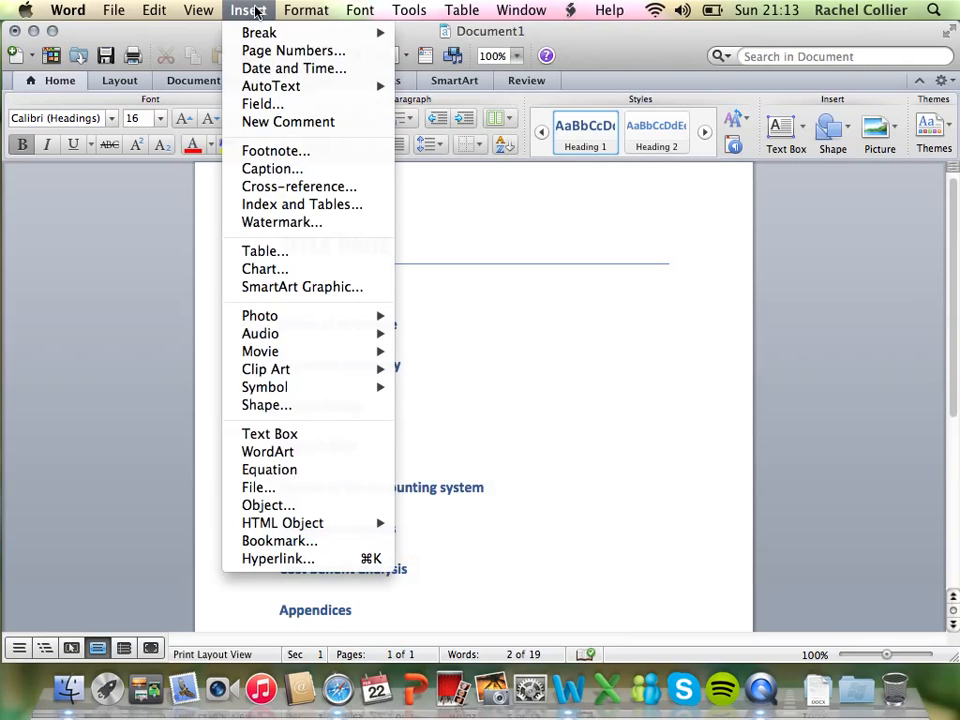
pyautogui.moveTo(286, 37)
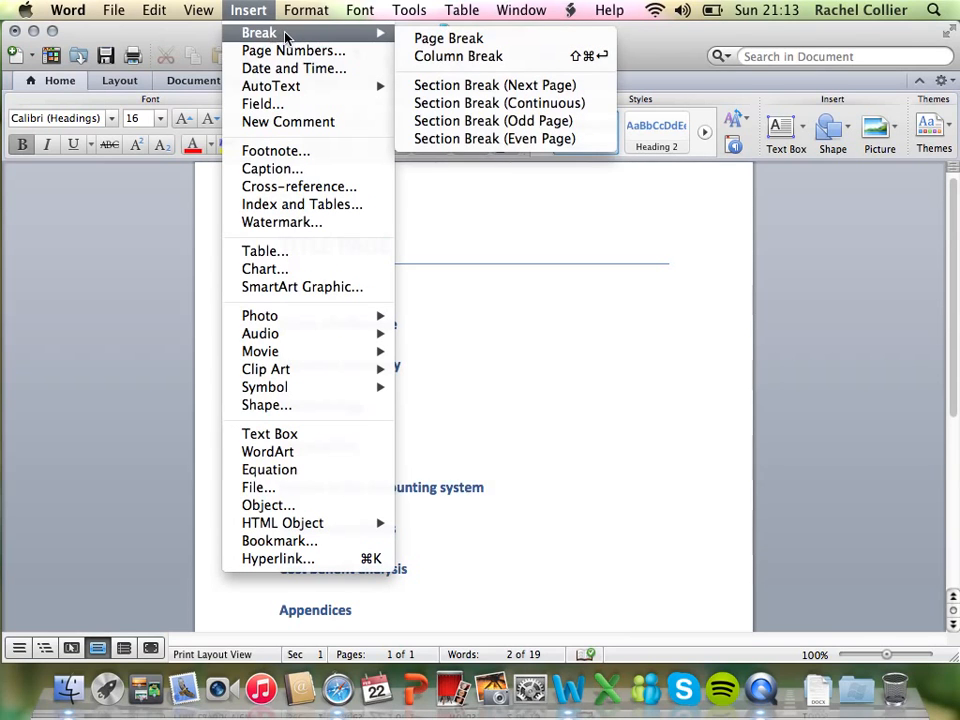
pyautogui.click(425, 40)
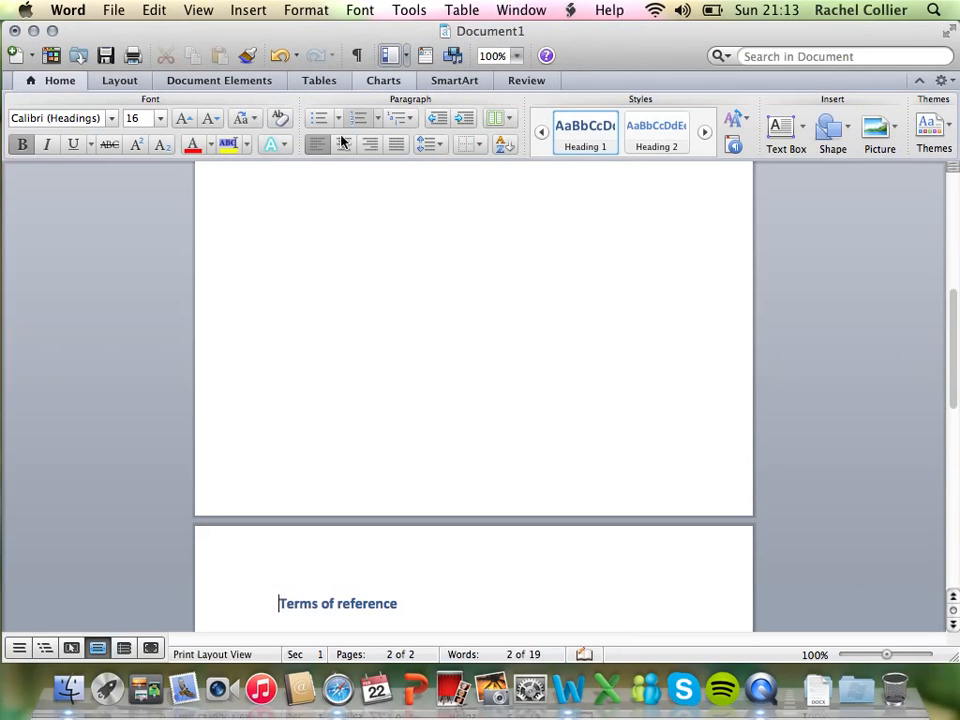
pyautogui.scroll(-3, 317, 416)
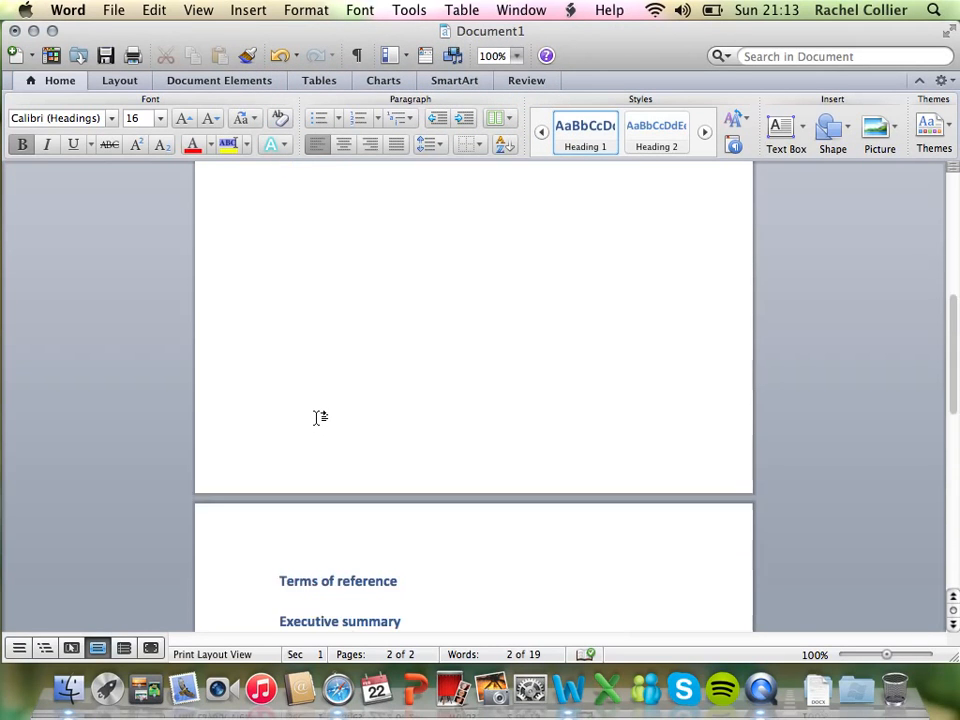
pyautogui.scroll(-1, 318, 415)
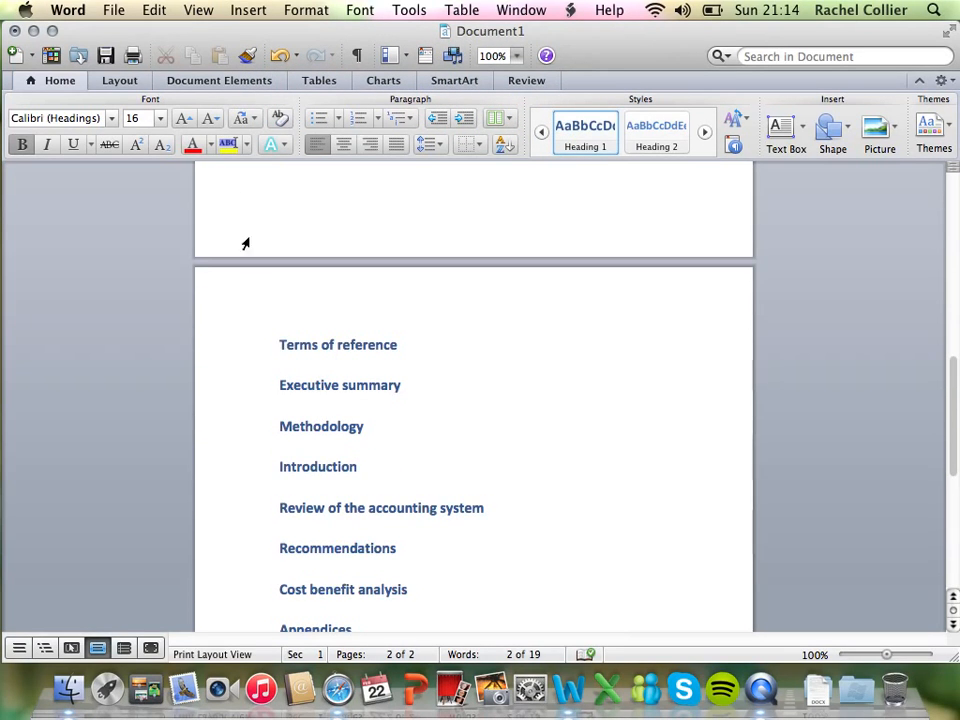
pyautogui.click(248, 10)
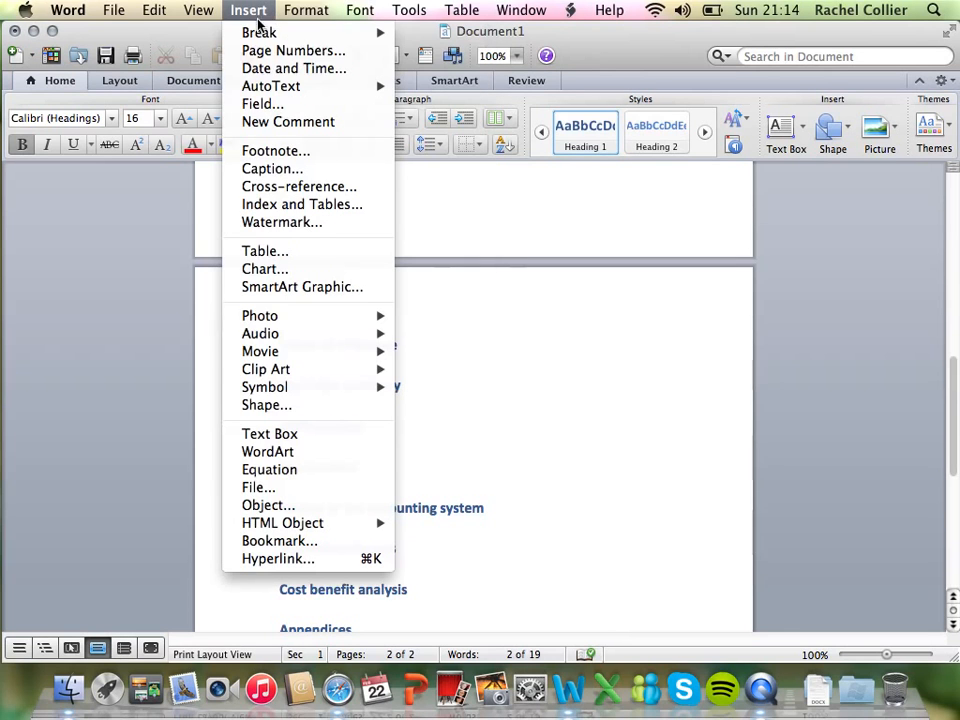
pyautogui.moveTo(262, 32)
pyautogui.click(430, 36)
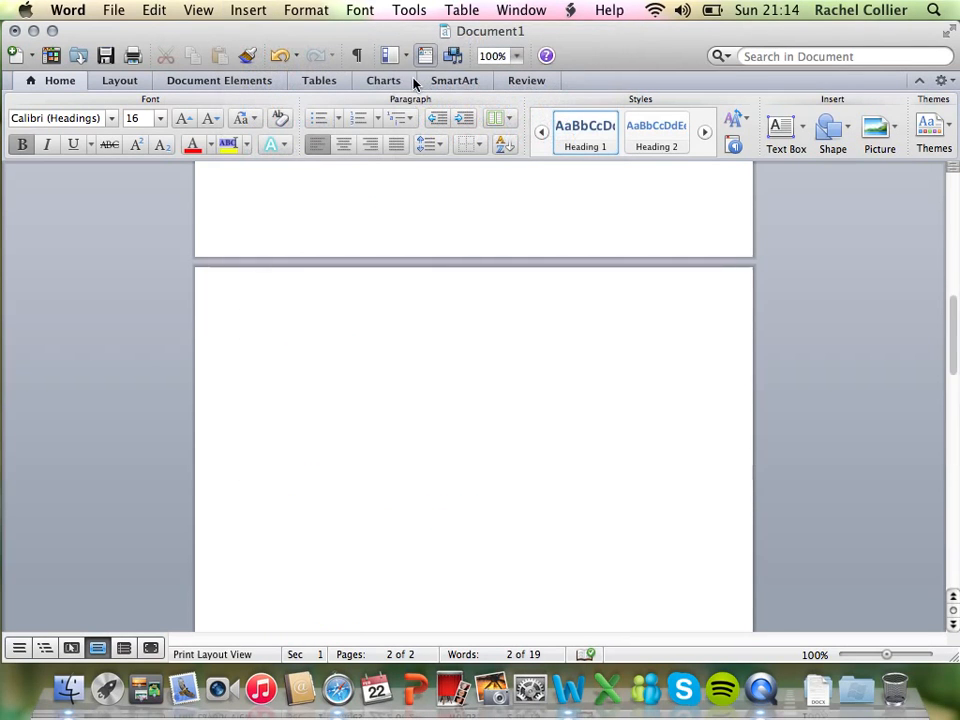
# Insert a page break before the Executive summary heading so it starts on its own page.
pyautogui.scroll(15, 366, 277)
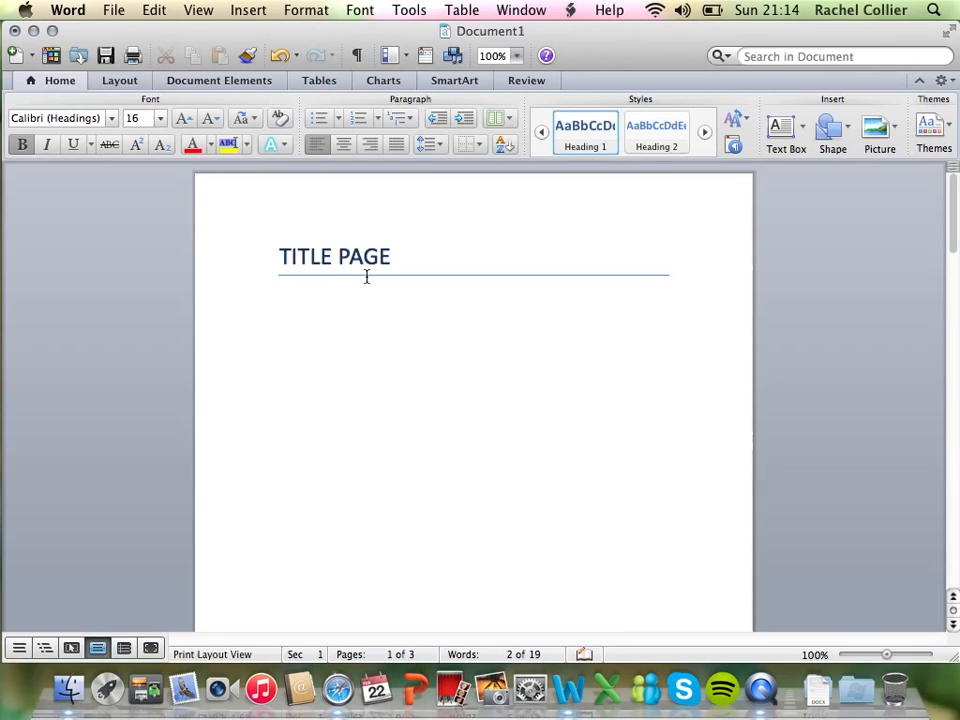
pyautogui.scroll(-15, 366, 277)
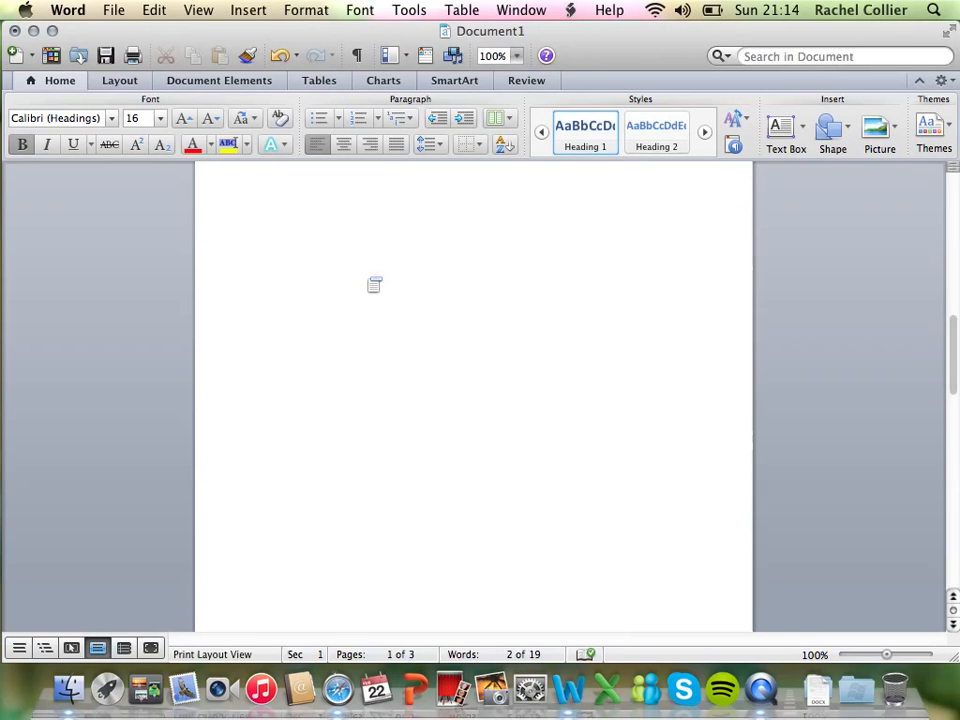
pyautogui.scroll(-5, 366, 277)
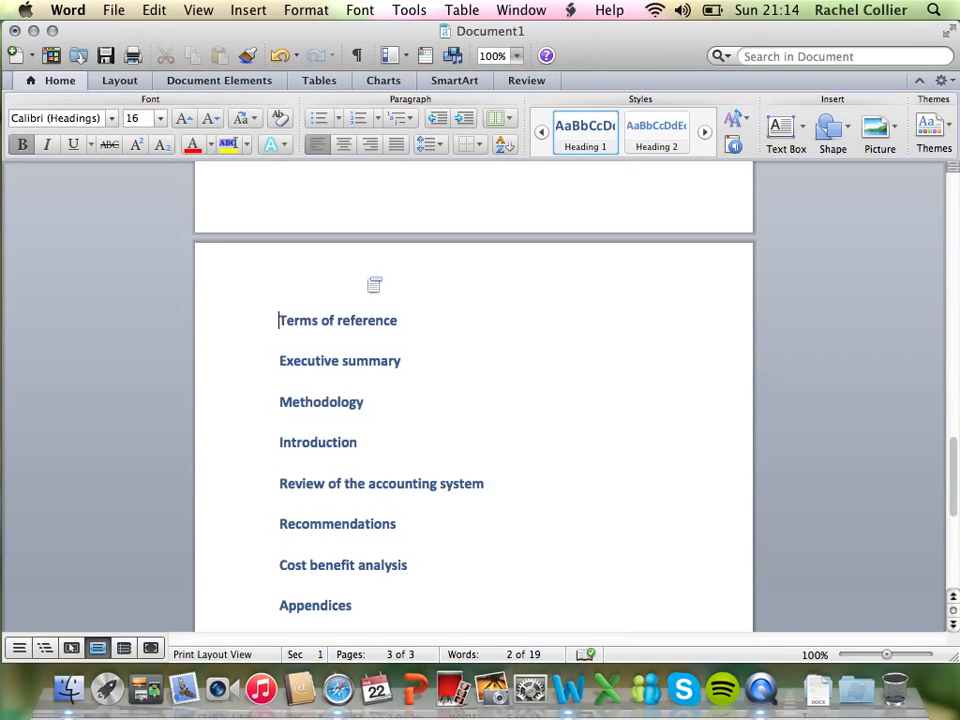
pyautogui.scroll(-3, 374, 283)
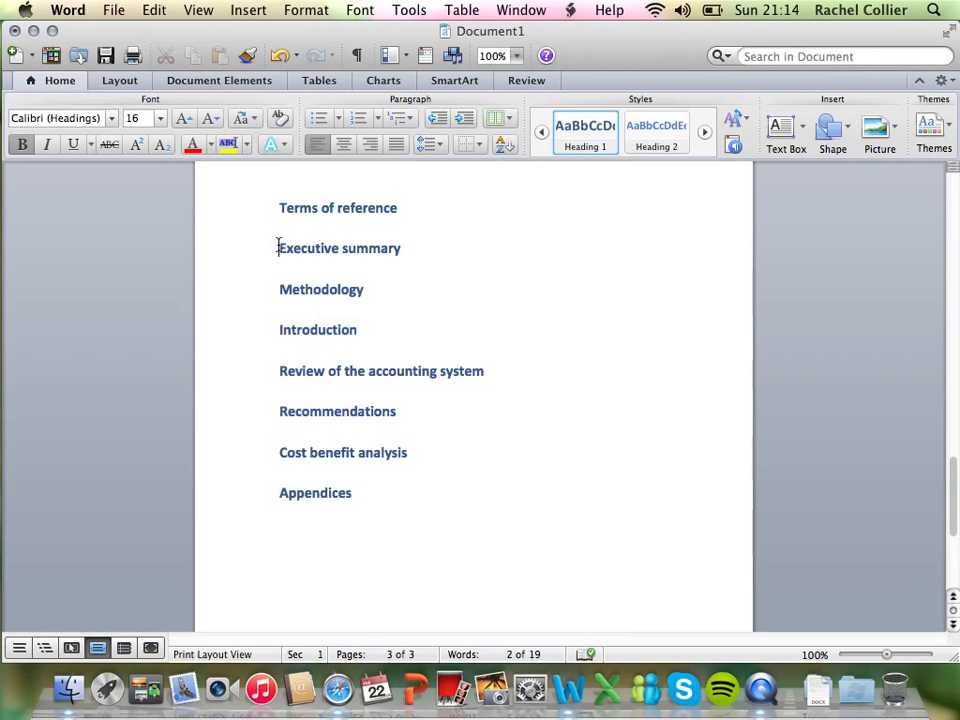
pyautogui.click(250, 10)
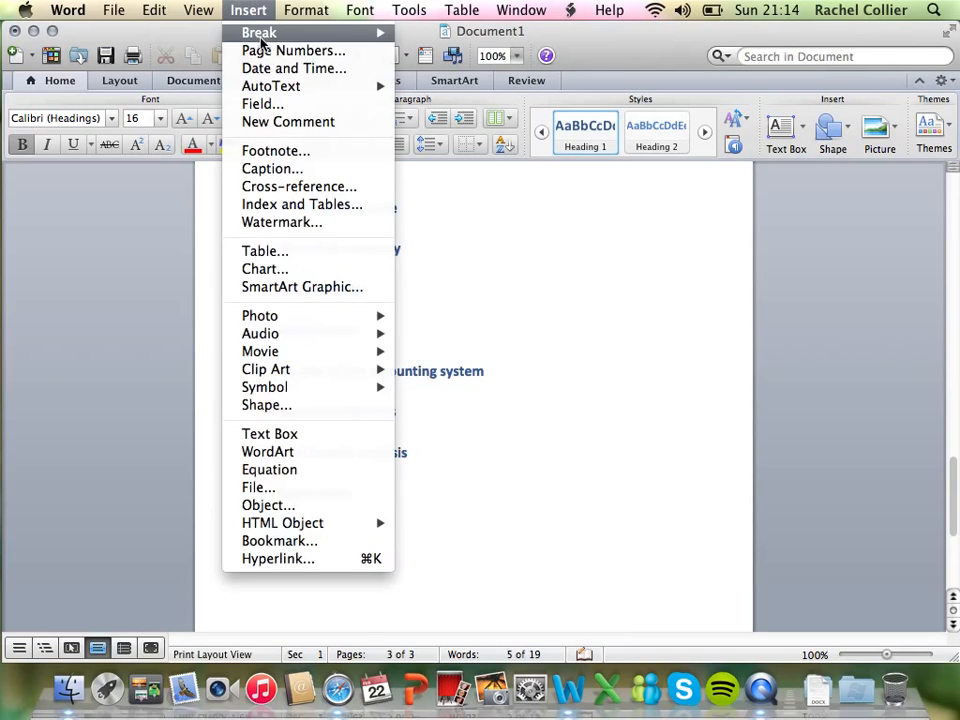
pyautogui.moveTo(260, 34)
pyautogui.click(420, 36)
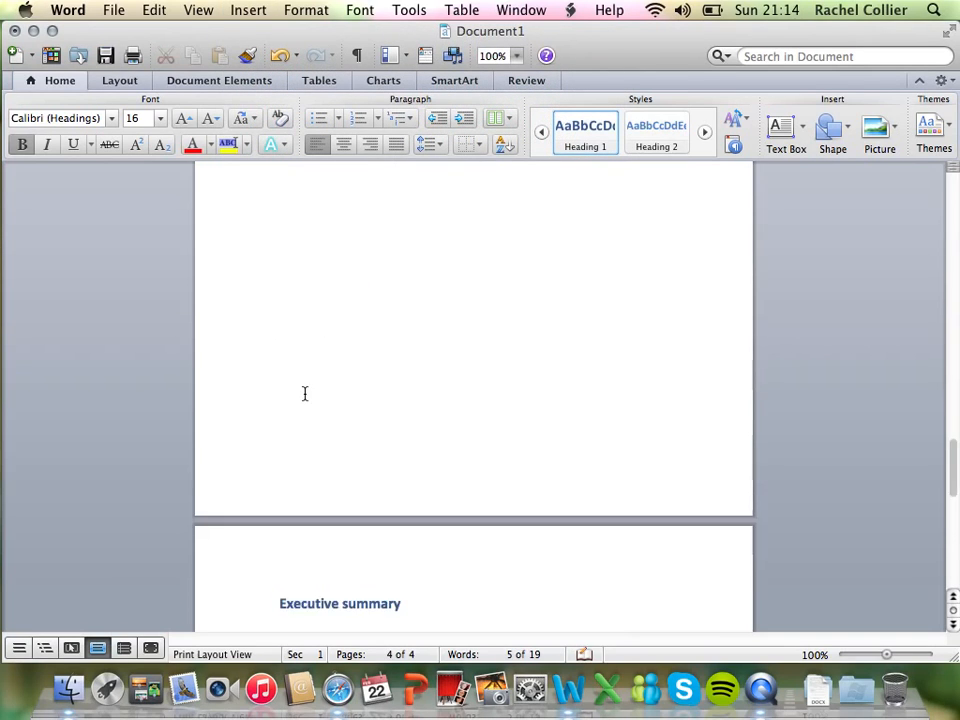
# Insert a page break before the Methodology heading and another before the Introduction heading.
pyautogui.scroll(-10, 305, 393)
pyautogui.click(276, 232)
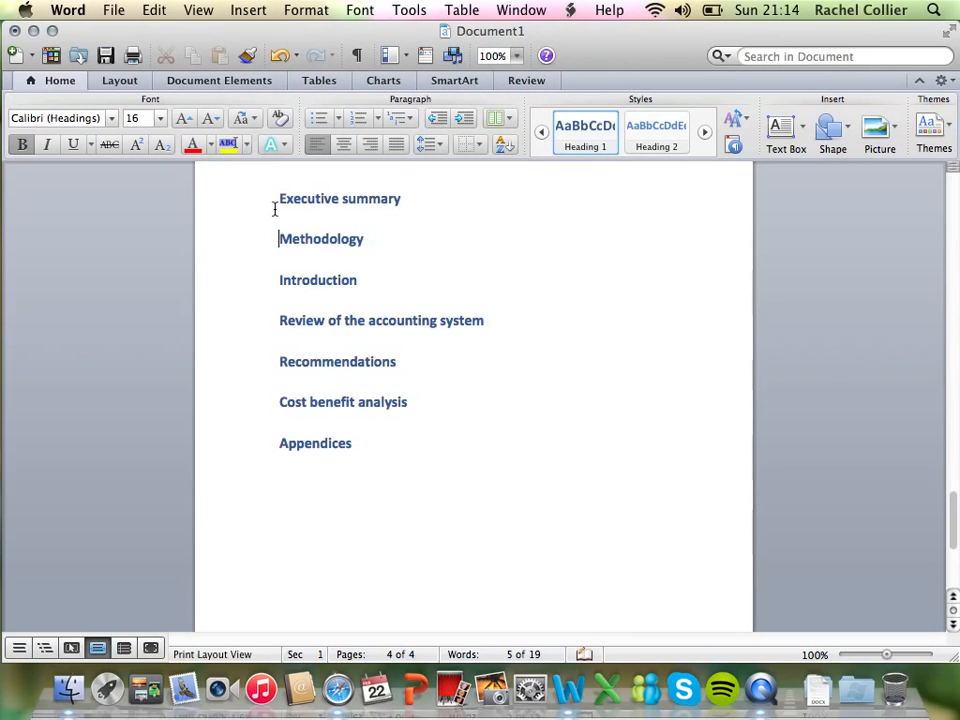
pyautogui.click(248, 11)
pyautogui.moveTo(268, 33)
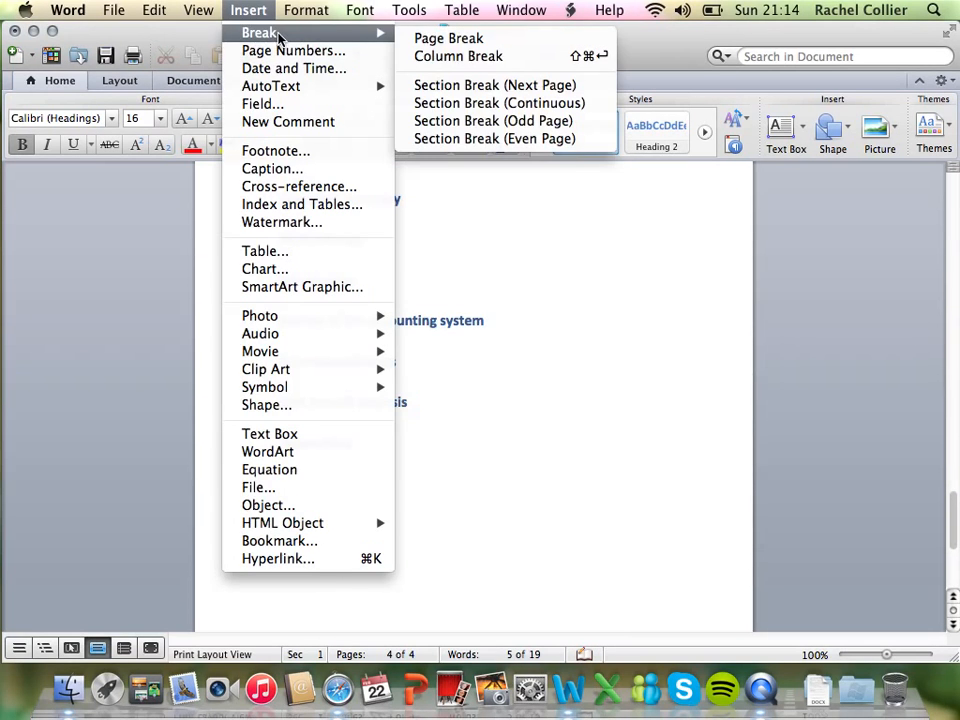
pyautogui.click(428, 38)
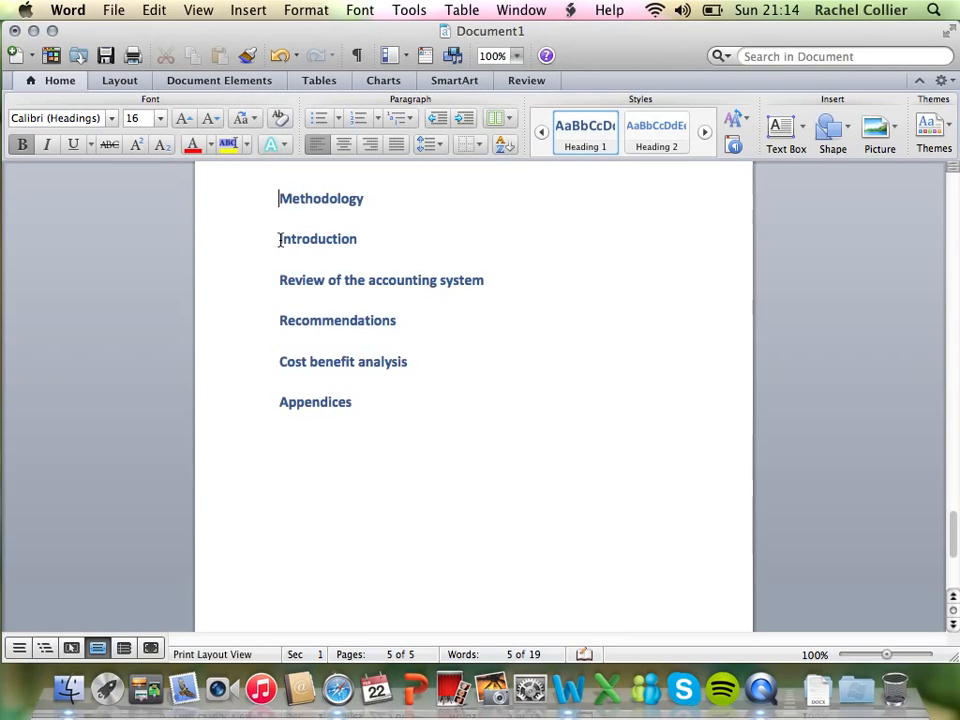
pyautogui.click(300, 11)
pyautogui.moveTo(263, 19)
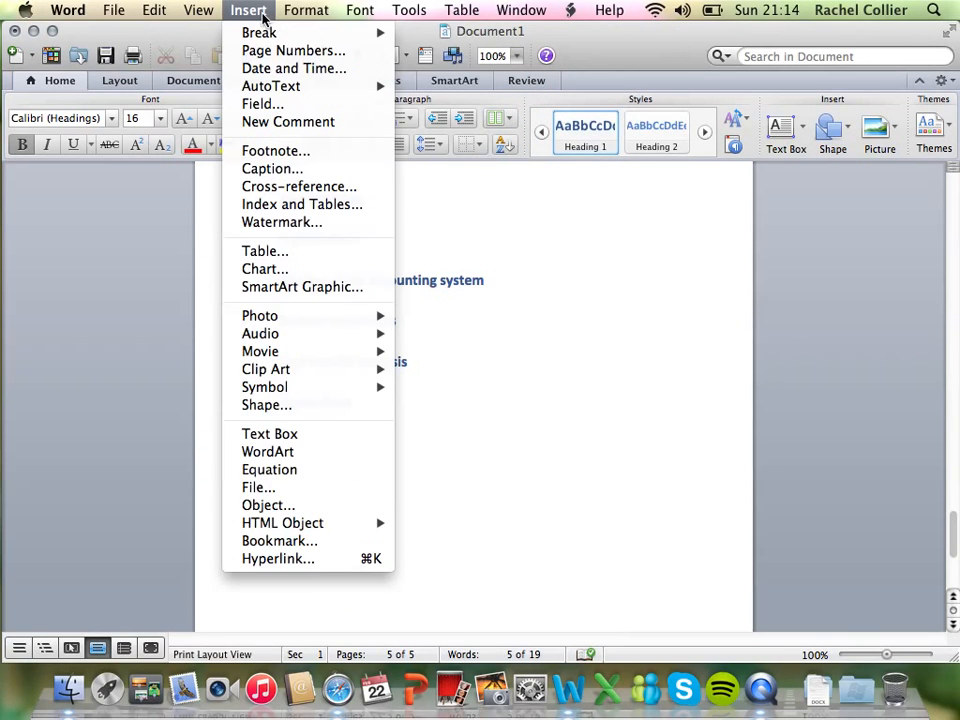
pyautogui.click(411, 36)
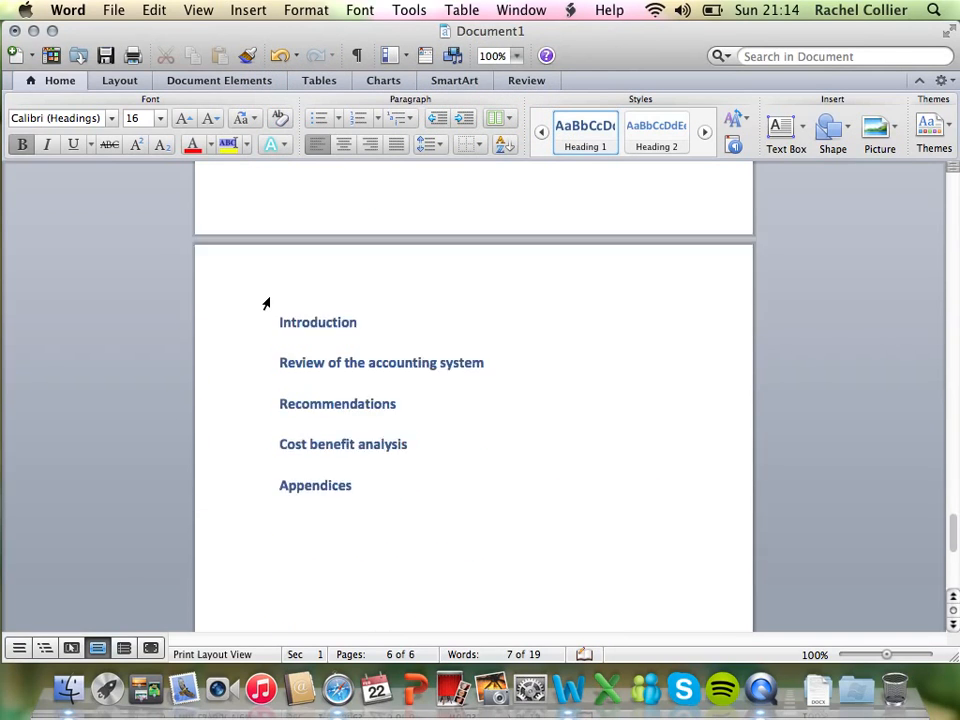
# Insert page breaks before the Review of the accounting system heading and before the Recommendations heading.
pyautogui.scroll(-2, 265, 303)
pyautogui.click(248, 10)
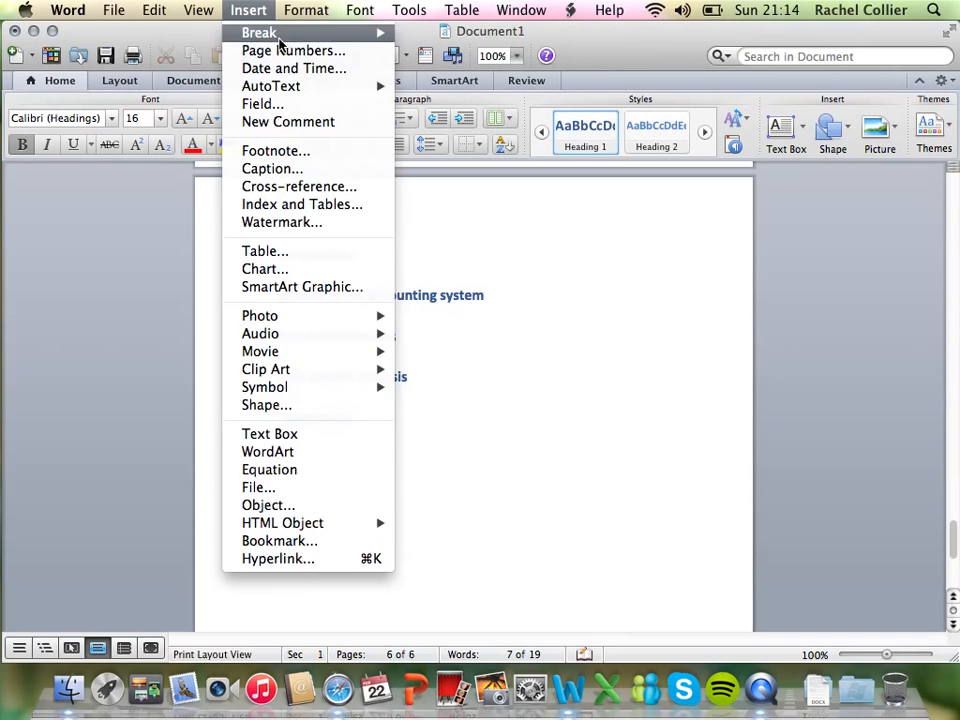
pyautogui.moveTo(306, 32)
pyautogui.click(416, 36)
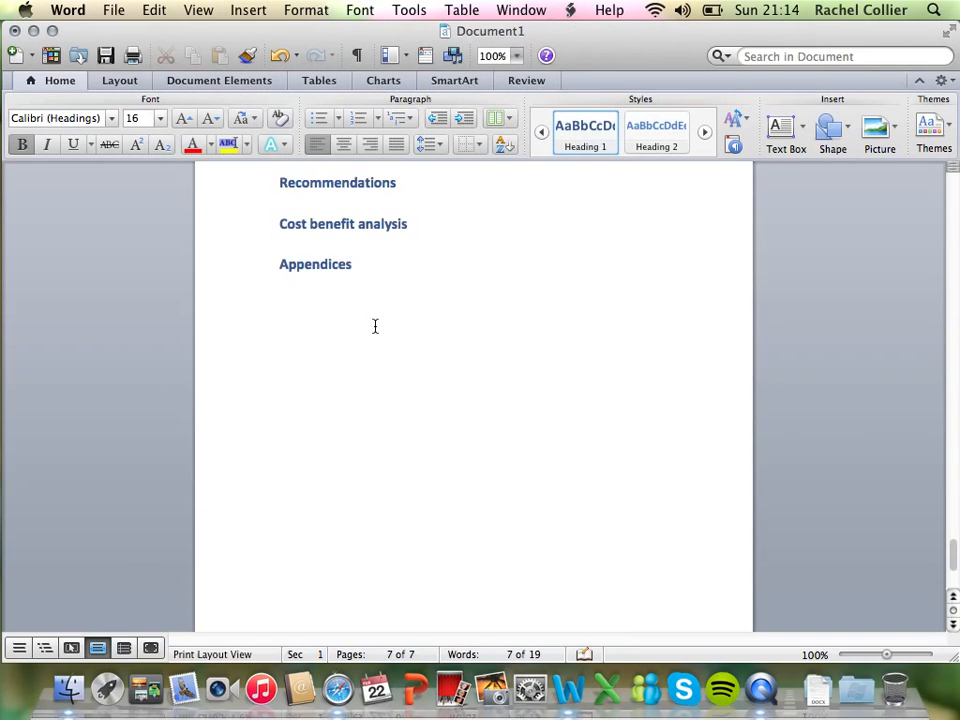
pyautogui.scroll(3, 375, 326)
pyautogui.click(280, 283)
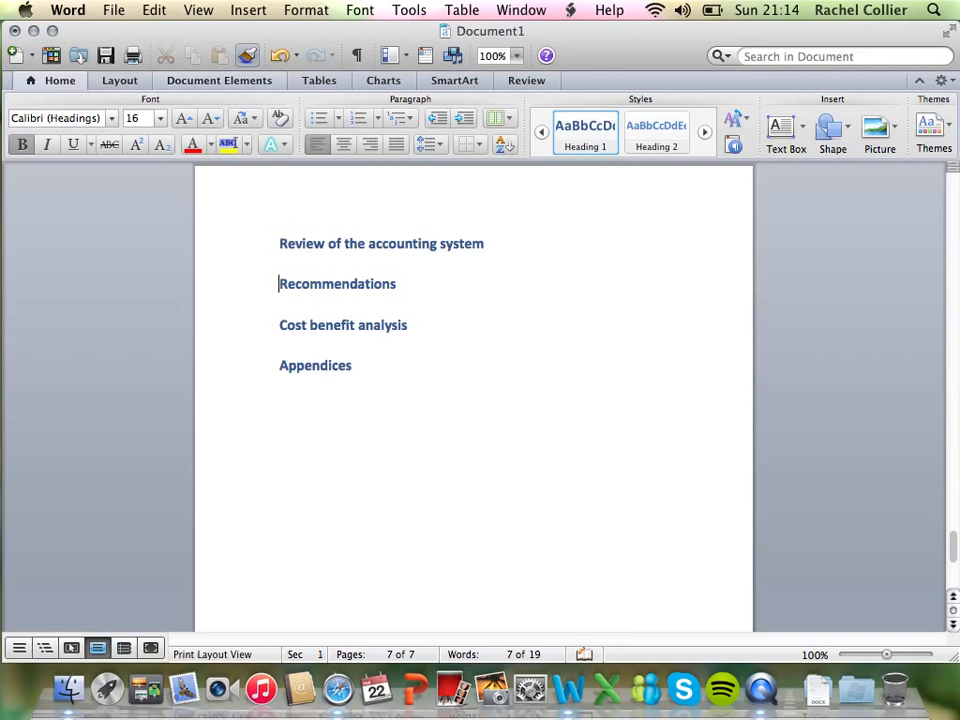
pyautogui.click(248, 10)
pyautogui.moveTo(290, 32)
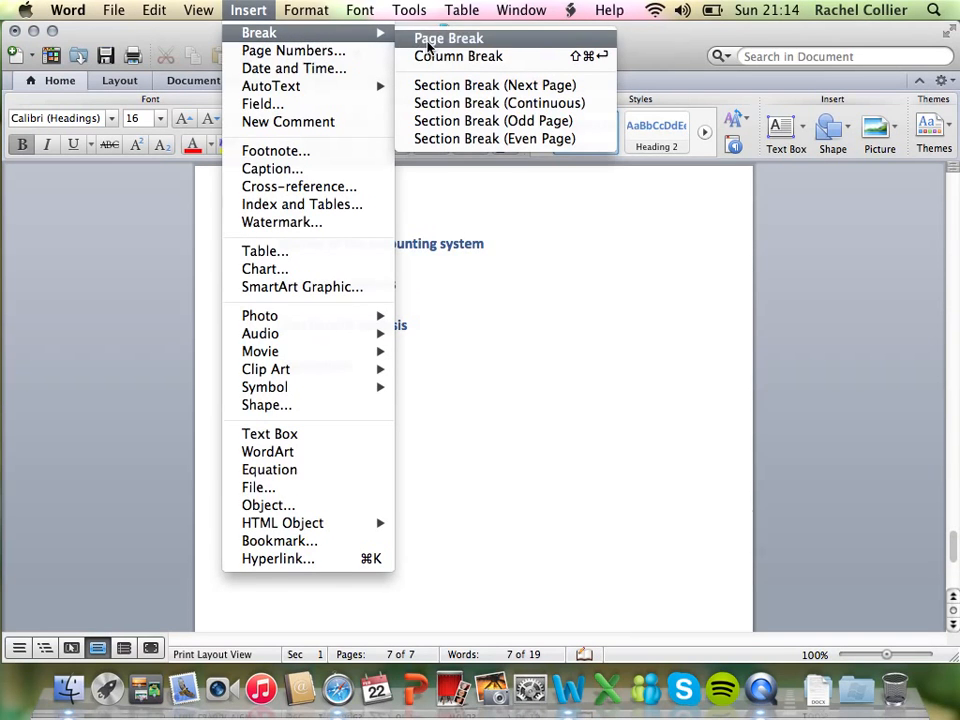
pyautogui.click(430, 39)
# Insert a page break before the Cost benefit analysis heading.
pyautogui.click(279, 229)
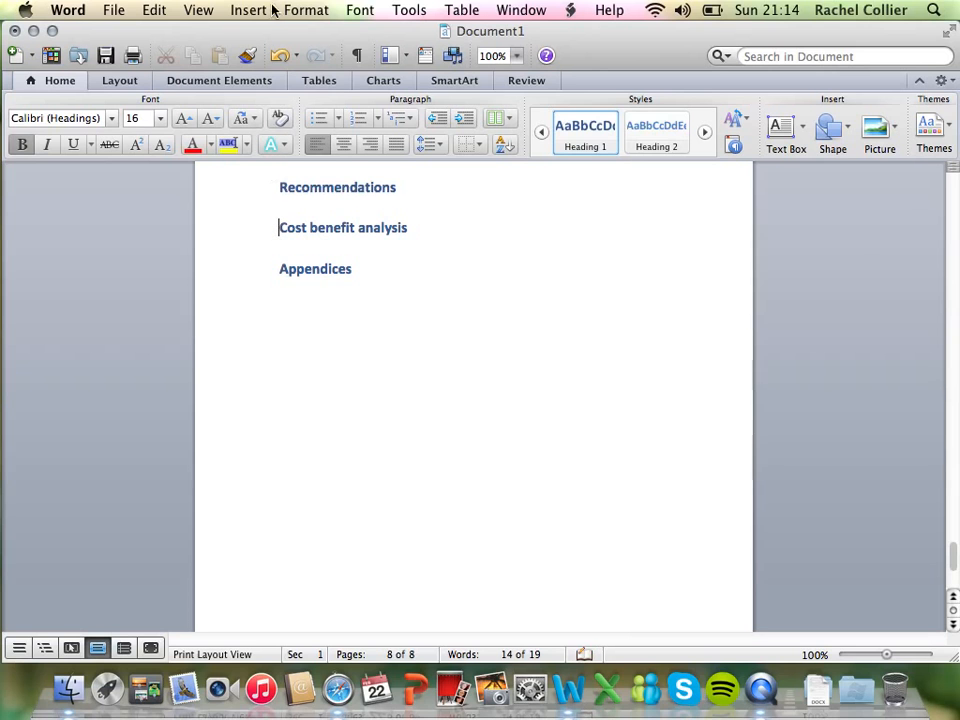
pyautogui.click(252, 10)
pyautogui.moveTo(270, 31)
pyautogui.click(440, 37)
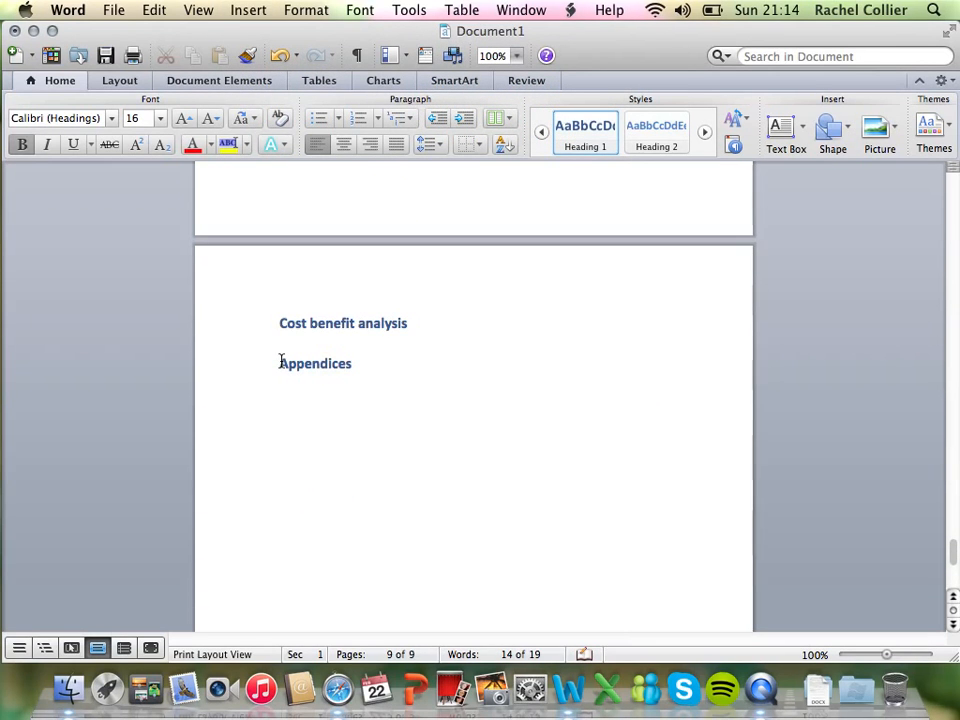
# Insert a page break before the Appendices heading so it starts on its own page.
pyautogui.click(281, 362)
pyautogui.click(248, 10)
pyautogui.moveTo(265, 34)
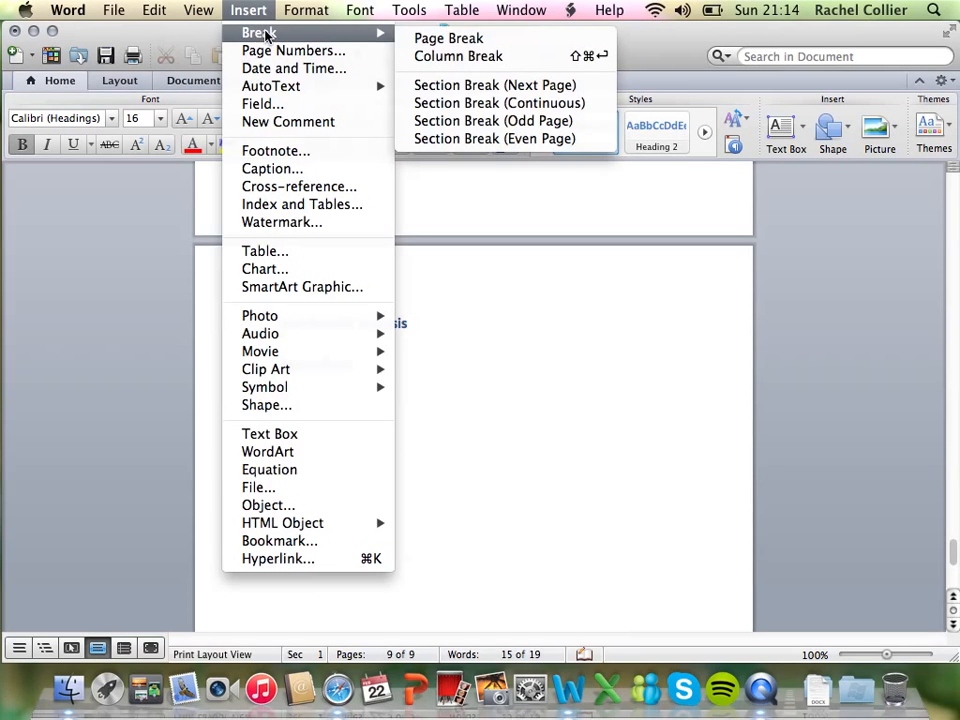
pyautogui.click(437, 40)
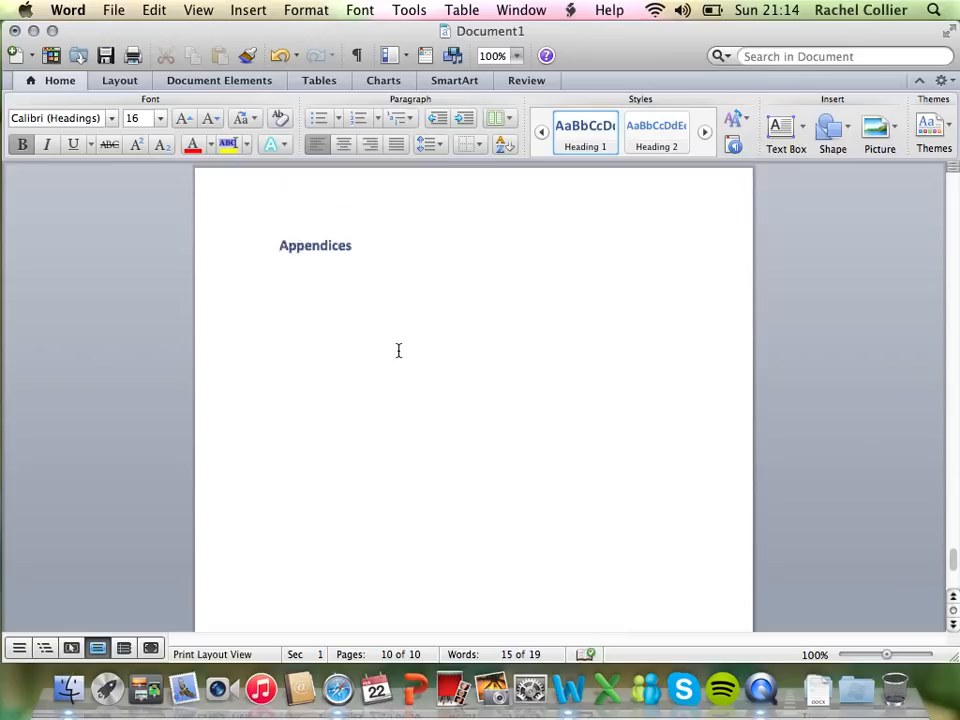
# Insert an automatic table of contents in the Classic style on the blank second page.
pyautogui.scroll(10, 398, 350)
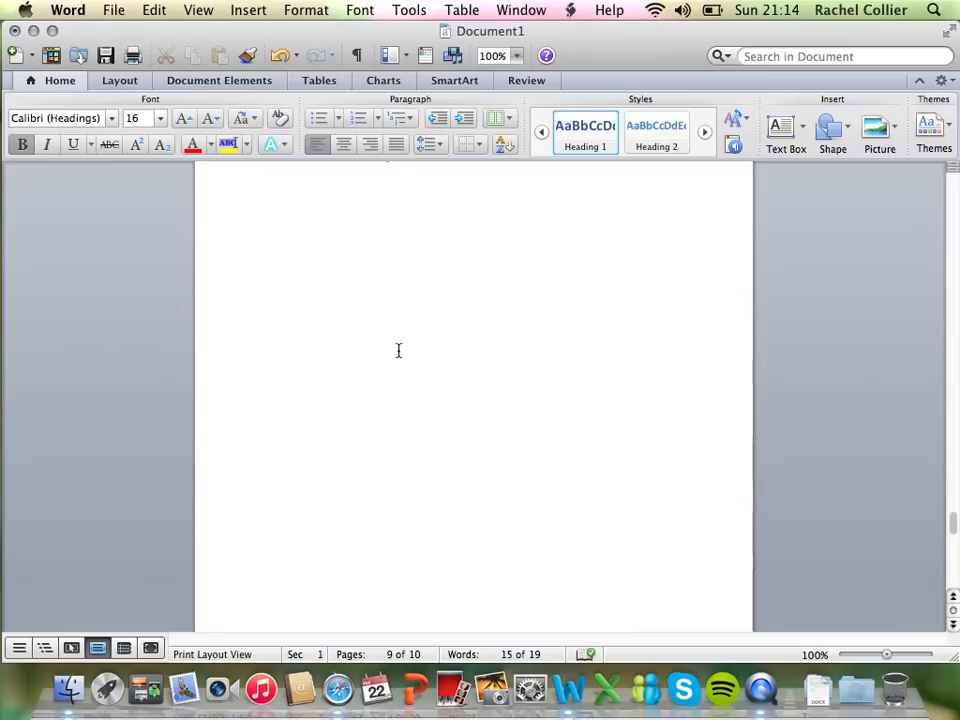
pyautogui.scroll(15, 398, 350)
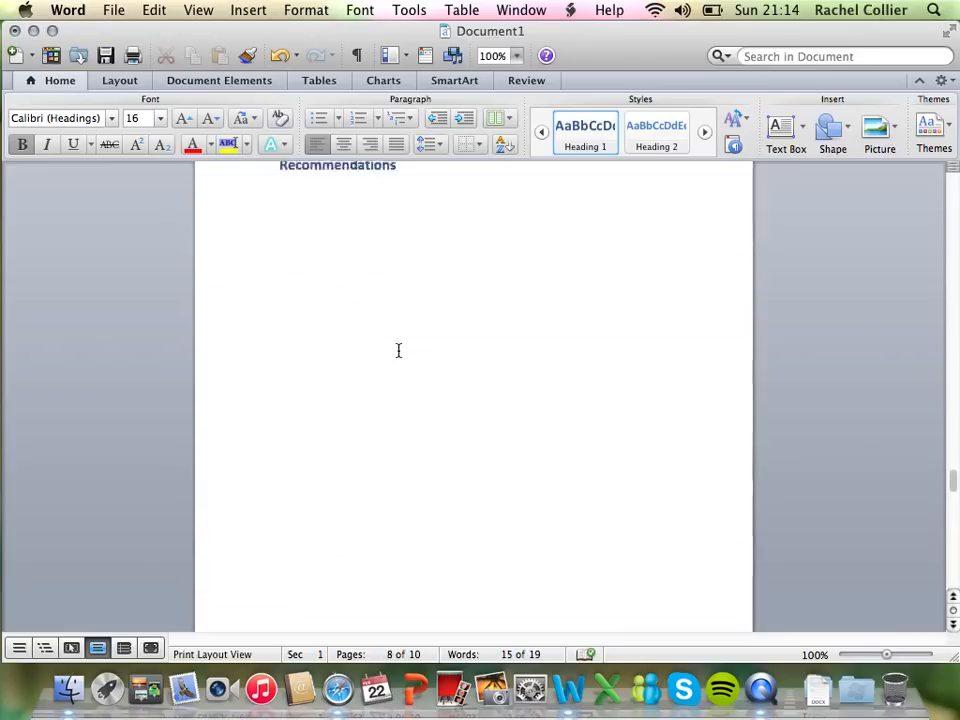
pyautogui.scroll(20, 398, 350)
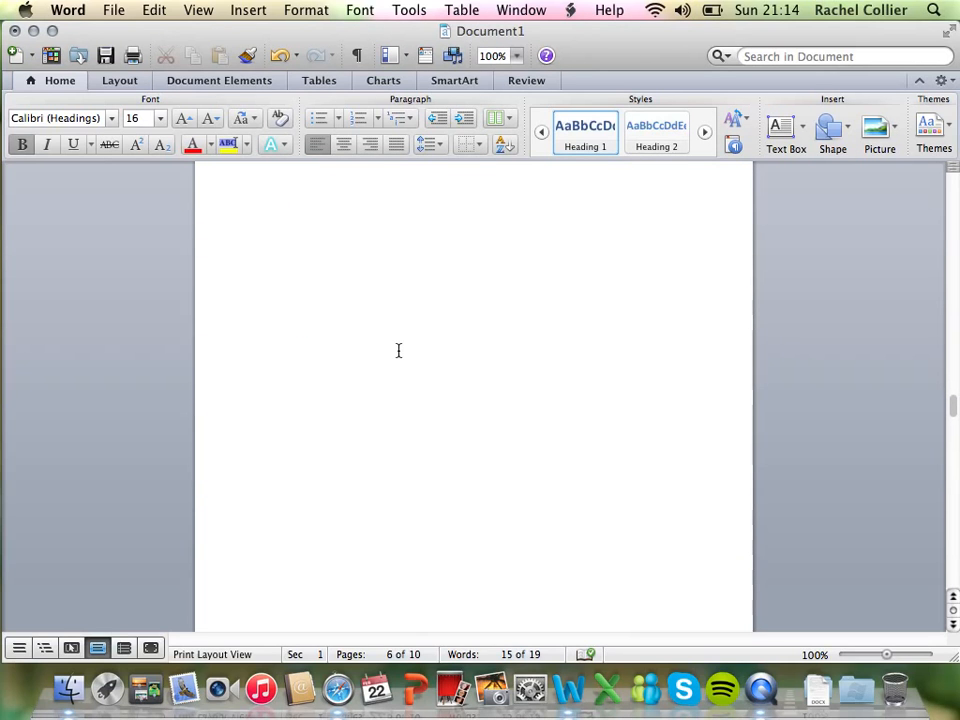
pyautogui.scroll(20, 398, 350)
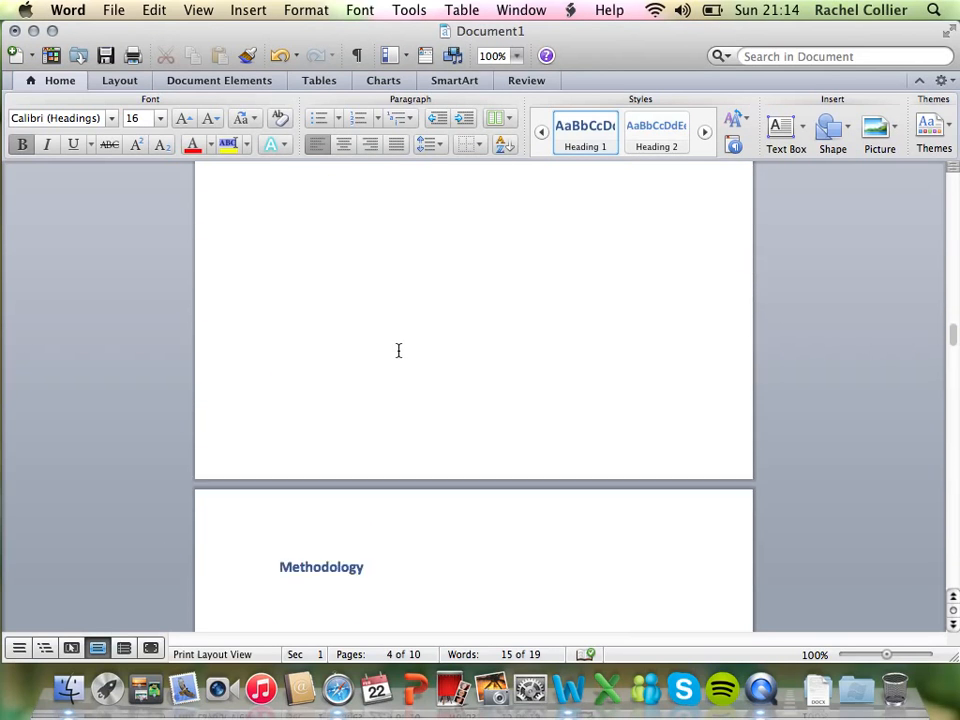
pyautogui.scroll(20, 398, 350)
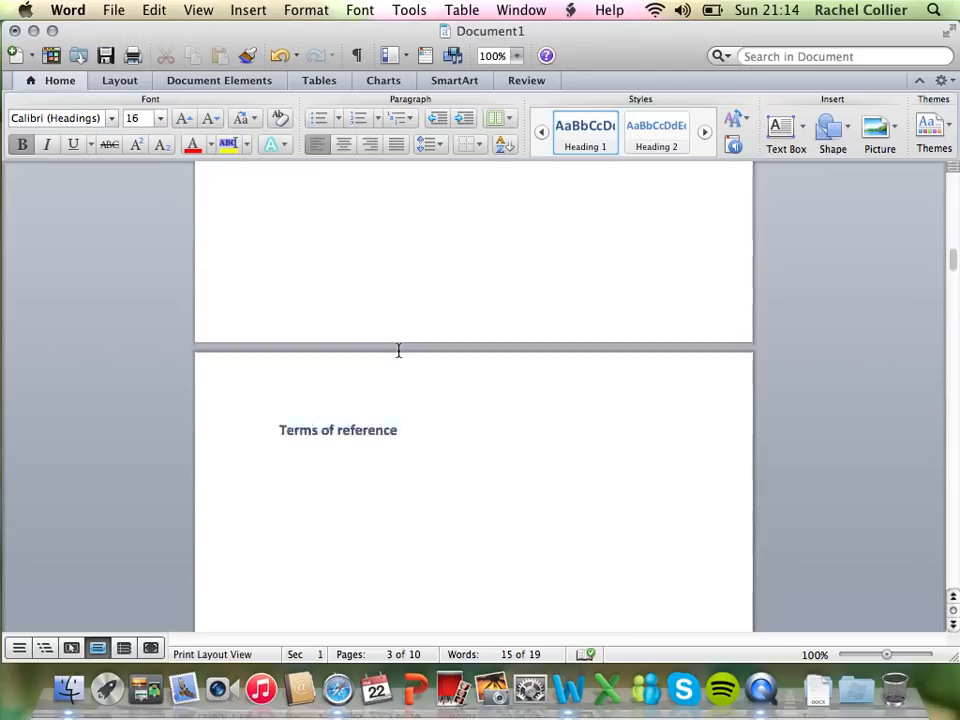
pyautogui.scroll(10, 398, 350)
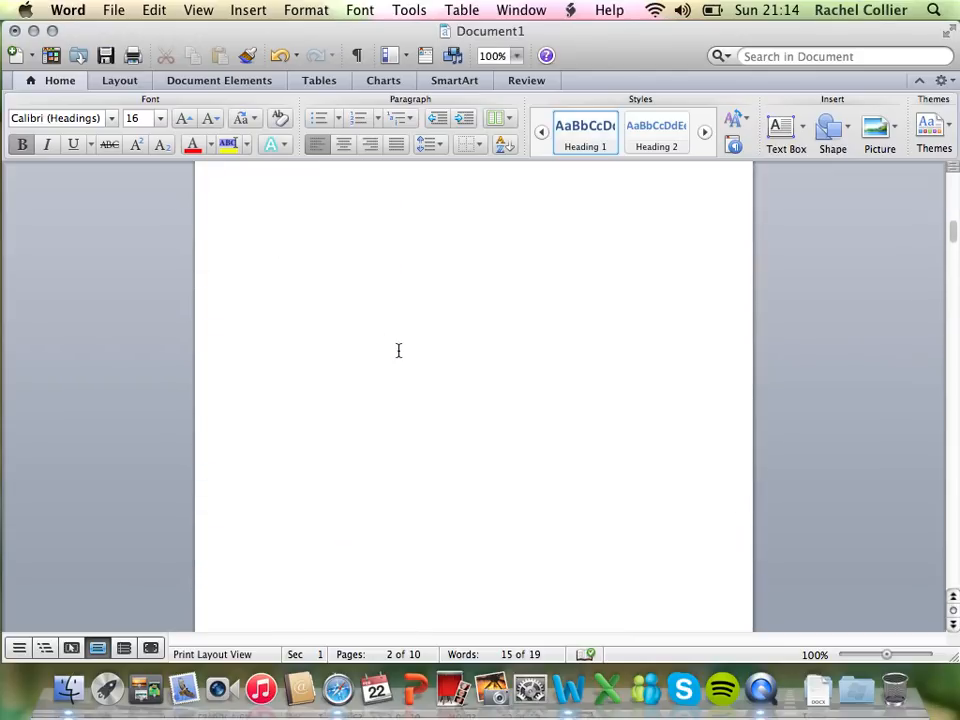
pyautogui.scroll(15, 398, 350)
pyautogui.scroll(-6, 404, 356)
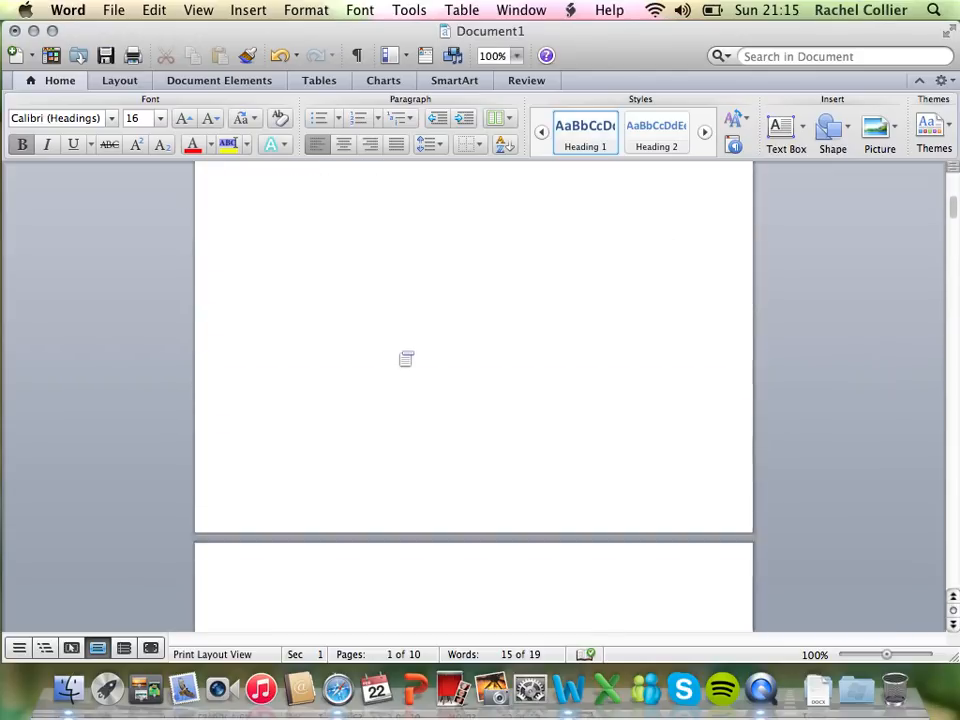
pyautogui.scroll(-6, 404, 356)
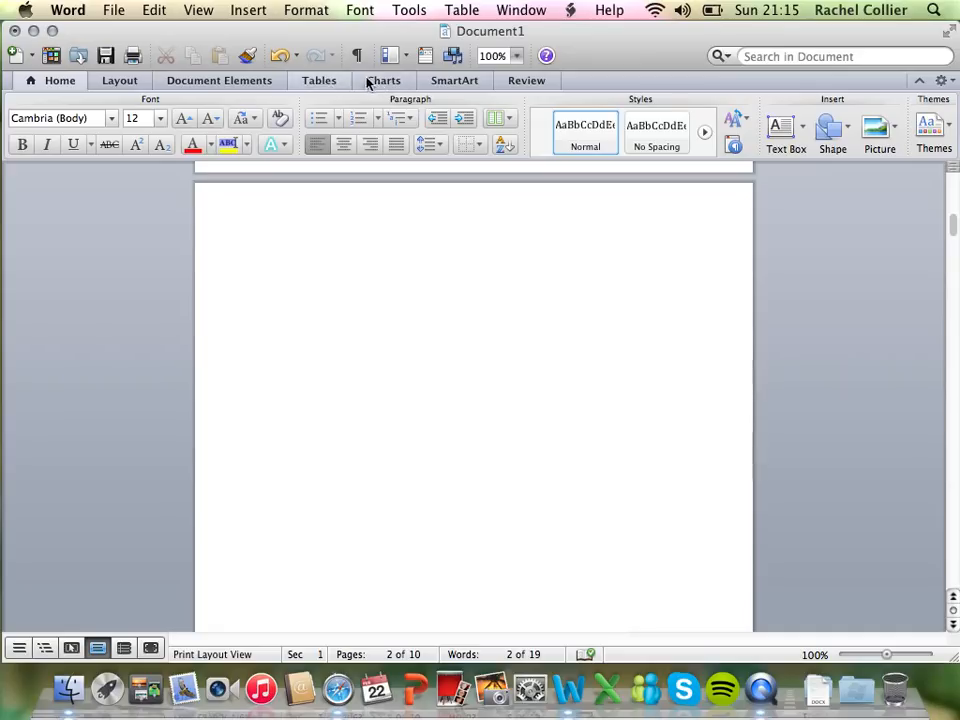
pyautogui.click(222, 82)
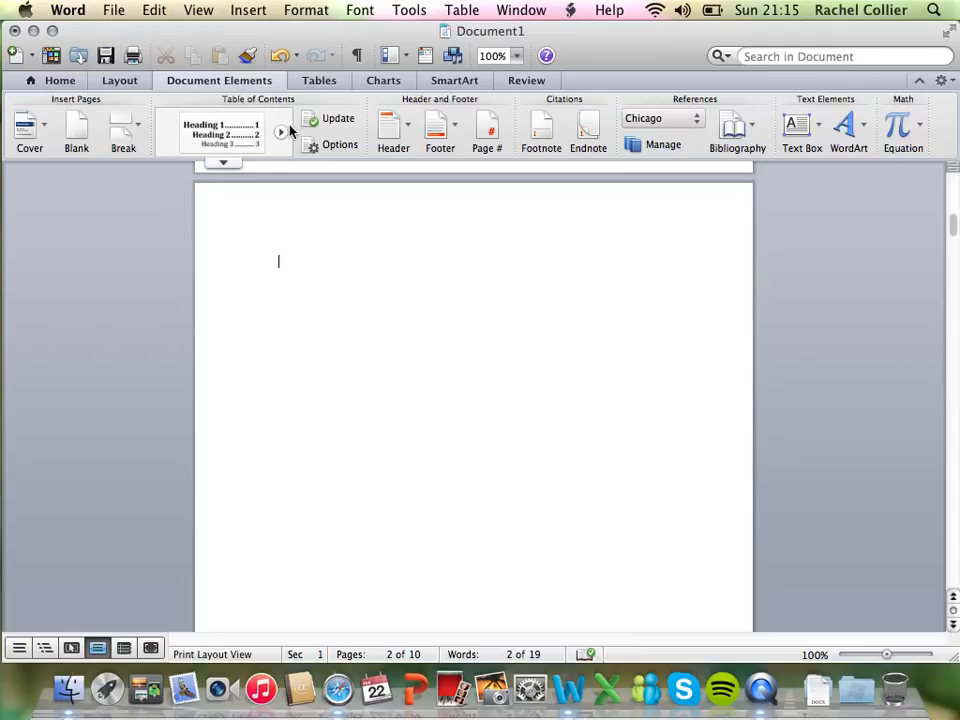
pyautogui.click(223, 165)
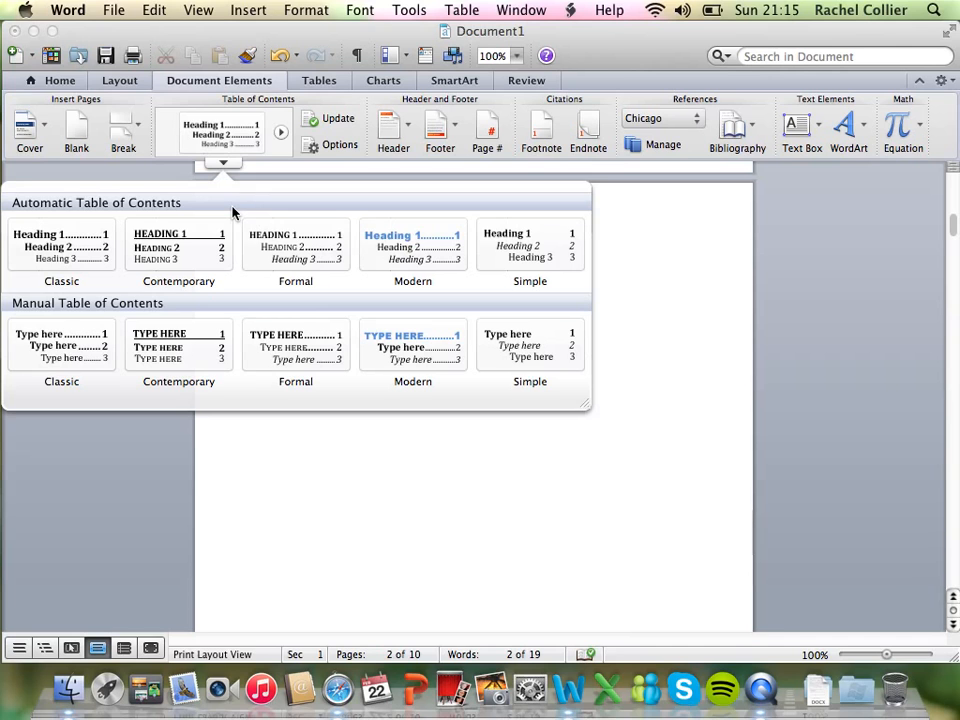
pyautogui.click(83, 244)
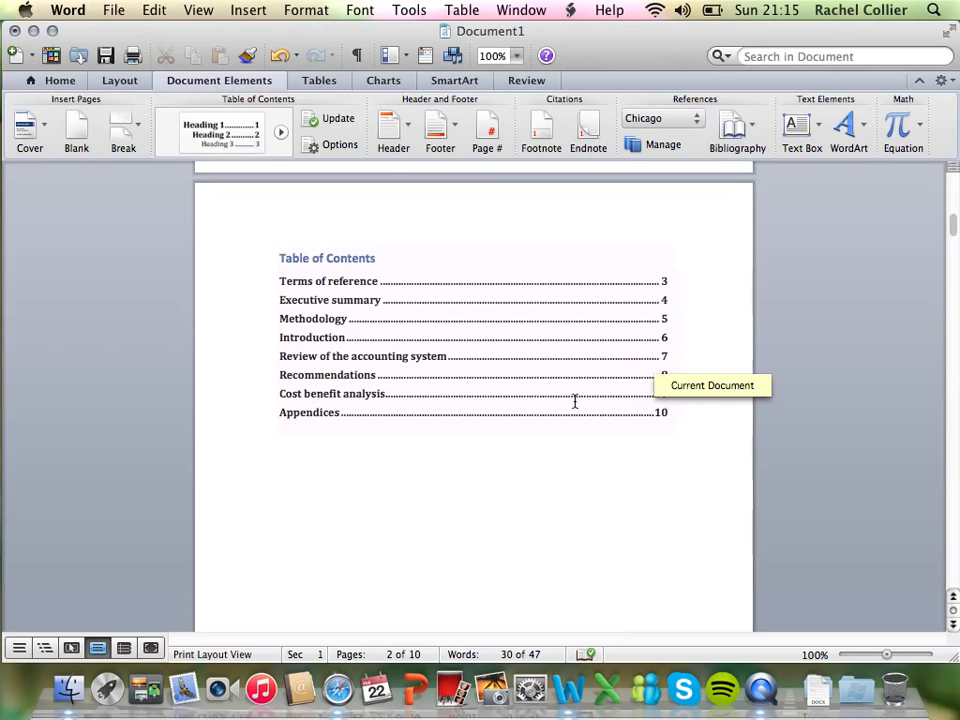
pyautogui.scroll(-1, 551, 375)
pyautogui.scroll(-1, 551, 392)
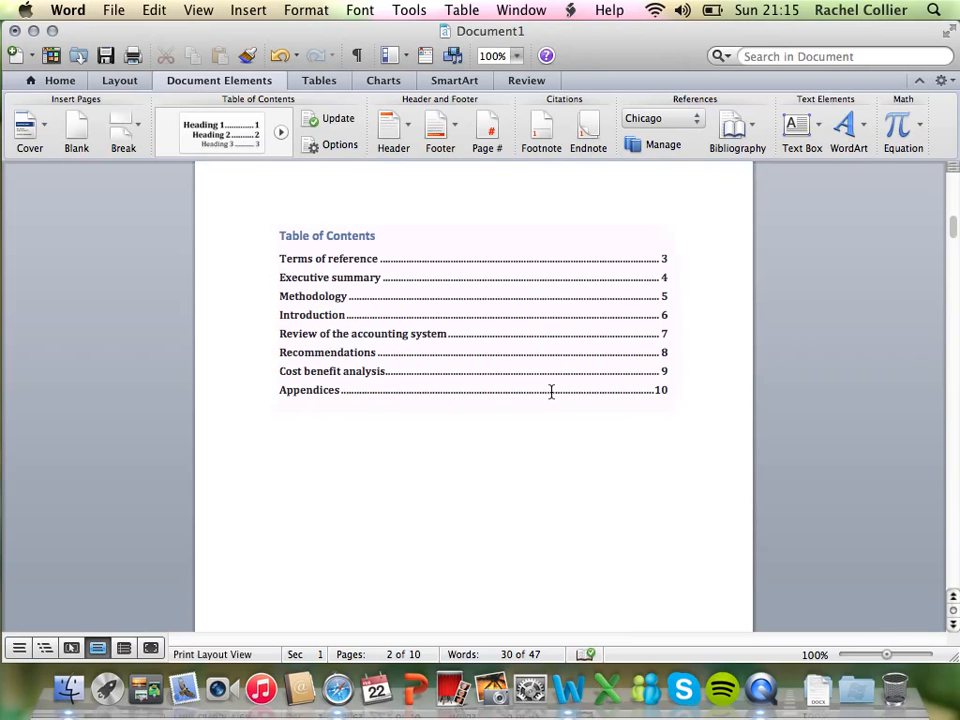
pyautogui.scroll(4, 551, 392)
pyautogui.scroll(-4, 551, 392)
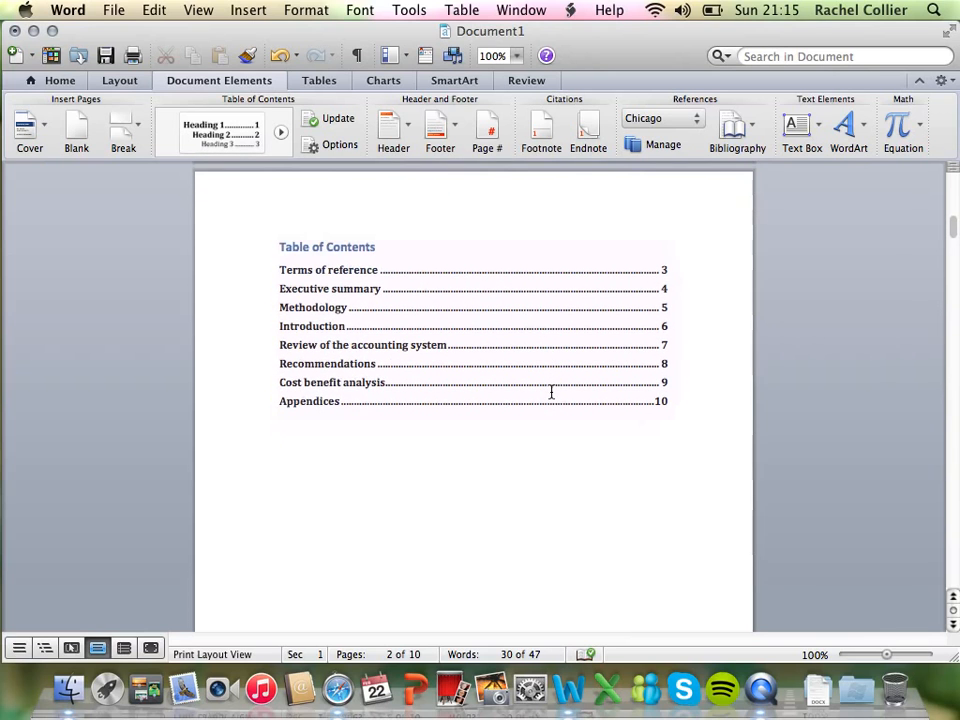
pyautogui.scroll(-4, 551, 392)
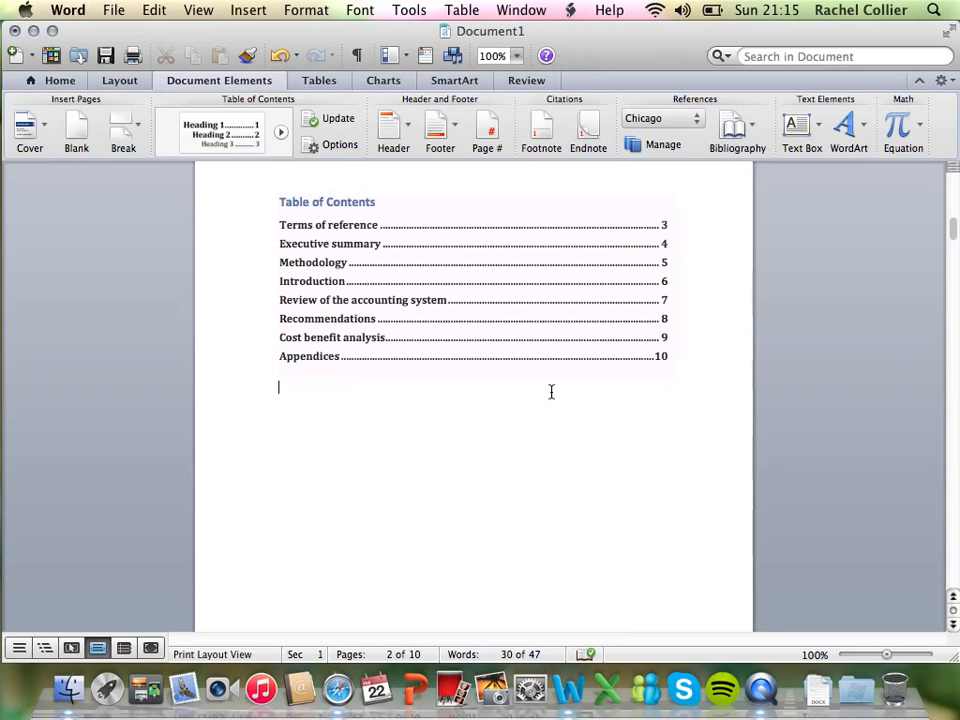
pyautogui.scroll(4, 551, 392)
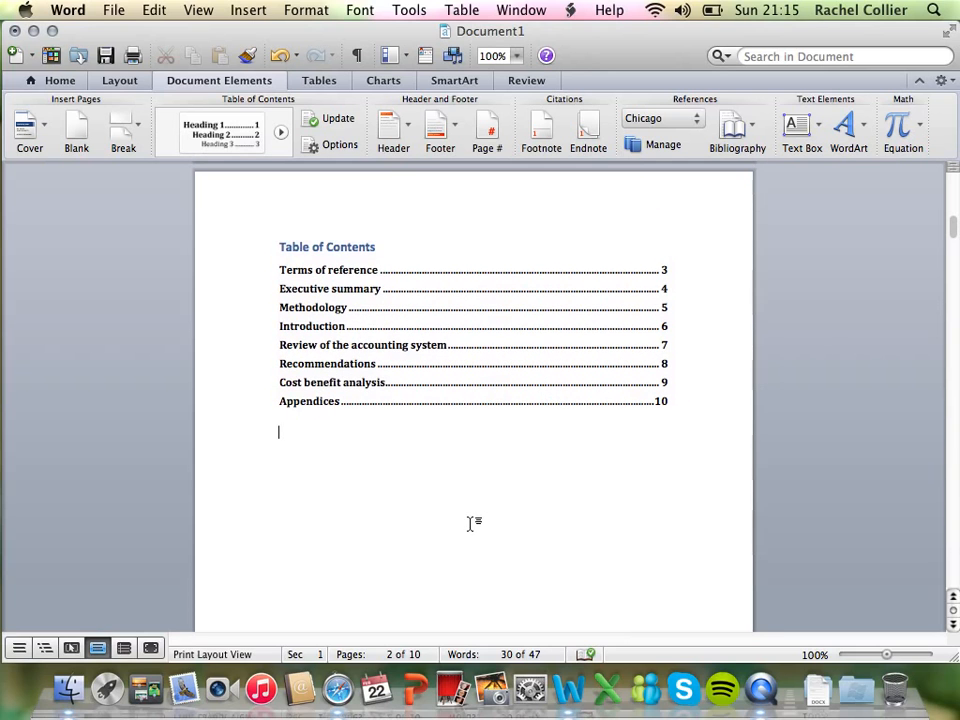
# Add the lines Appendix 1, Appendix 2 and Appendix 3 below the Appendices heading on the last page.
pyautogui.scroll(-10, 520, 498)
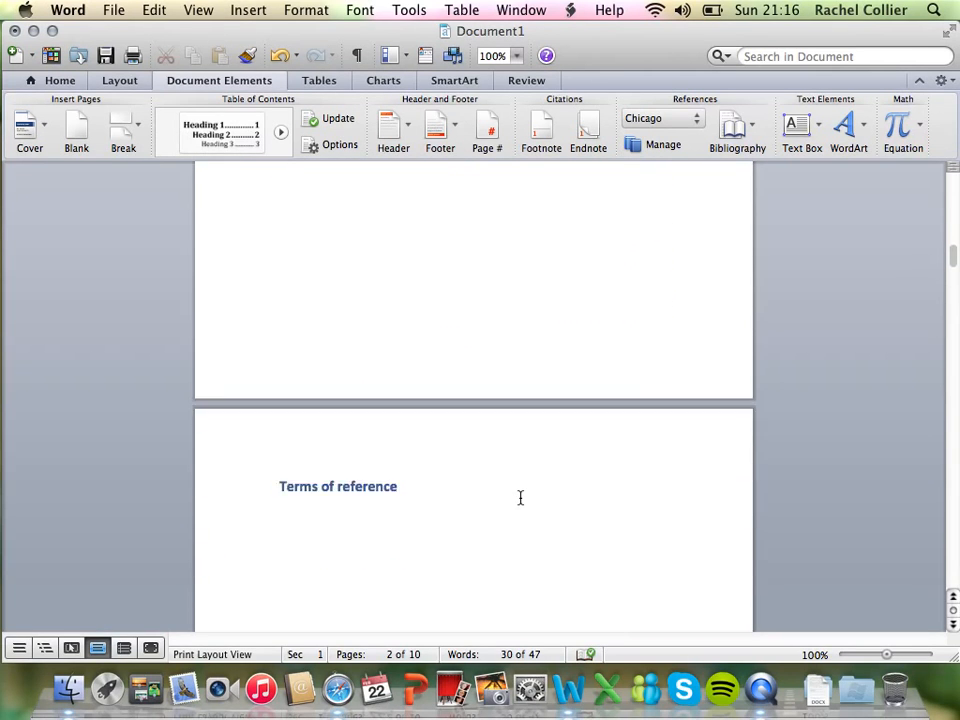
pyautogui.scroll(-15, 520, 498)
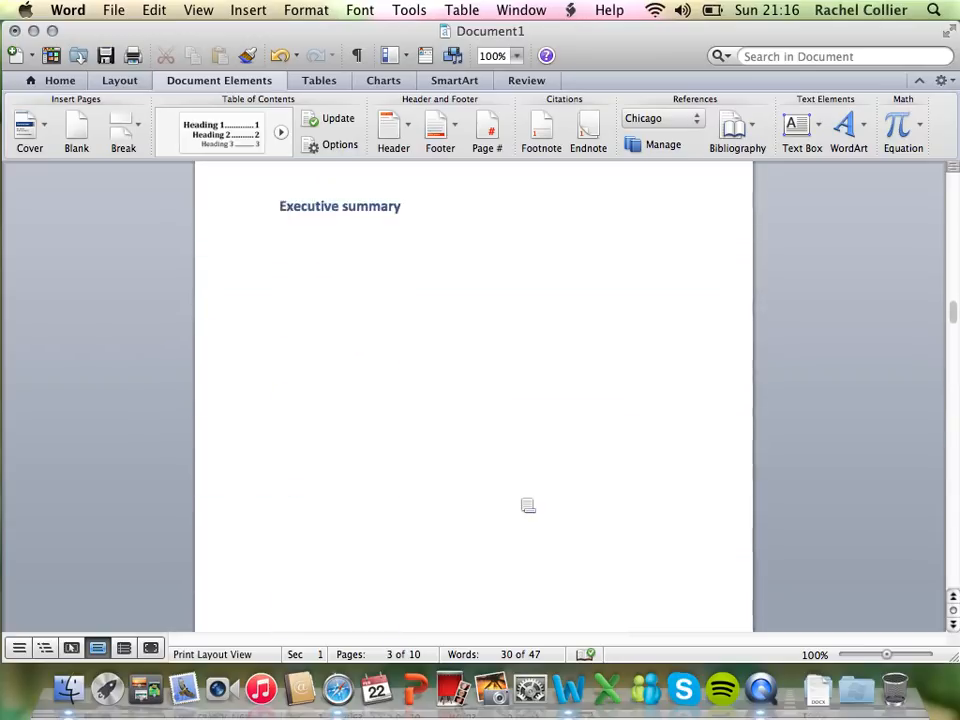
pyautogui.scroll(-20, 524, 500)
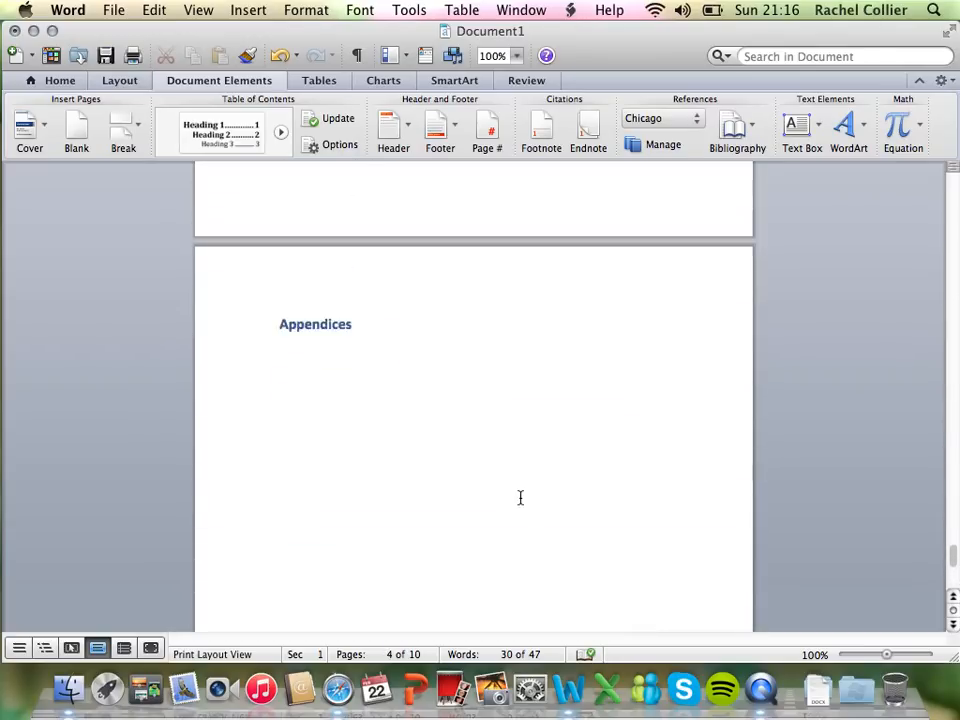
pyautogui.scroll(-3, 520, 497)
pyautogui.click(393, 255)
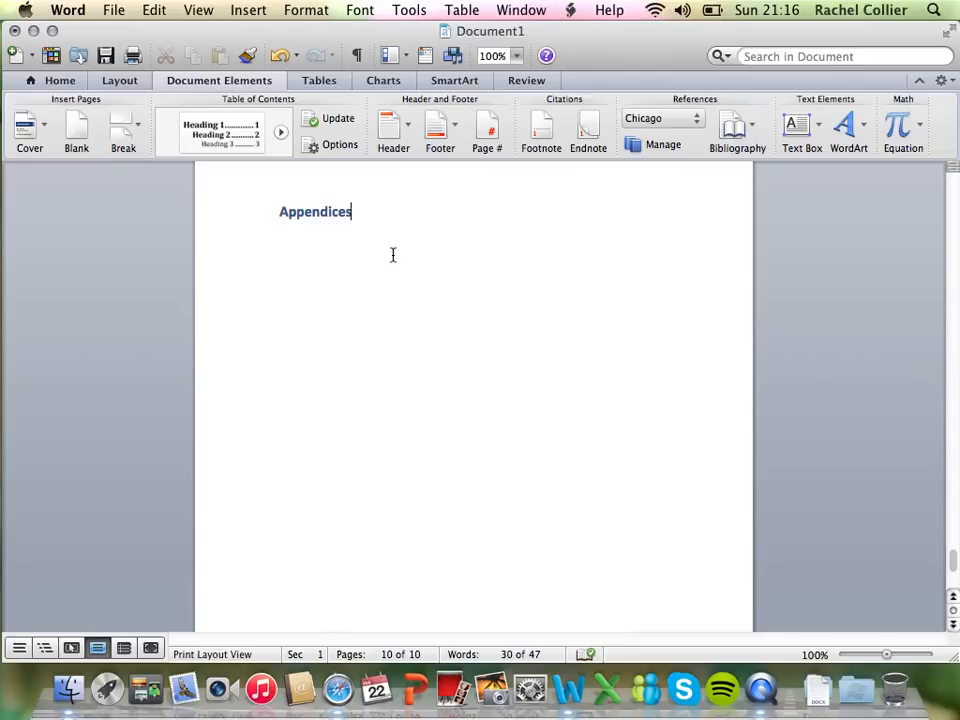
pyautogui.press('Return')
pyautogui.write('Appendix 1')
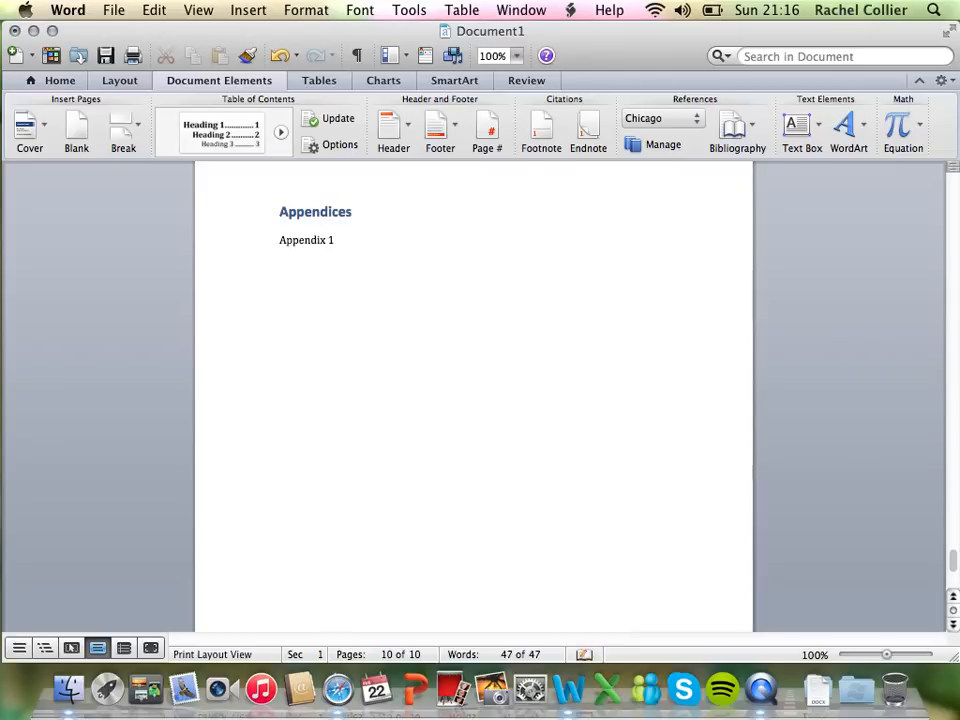
pyautogui.write('A')
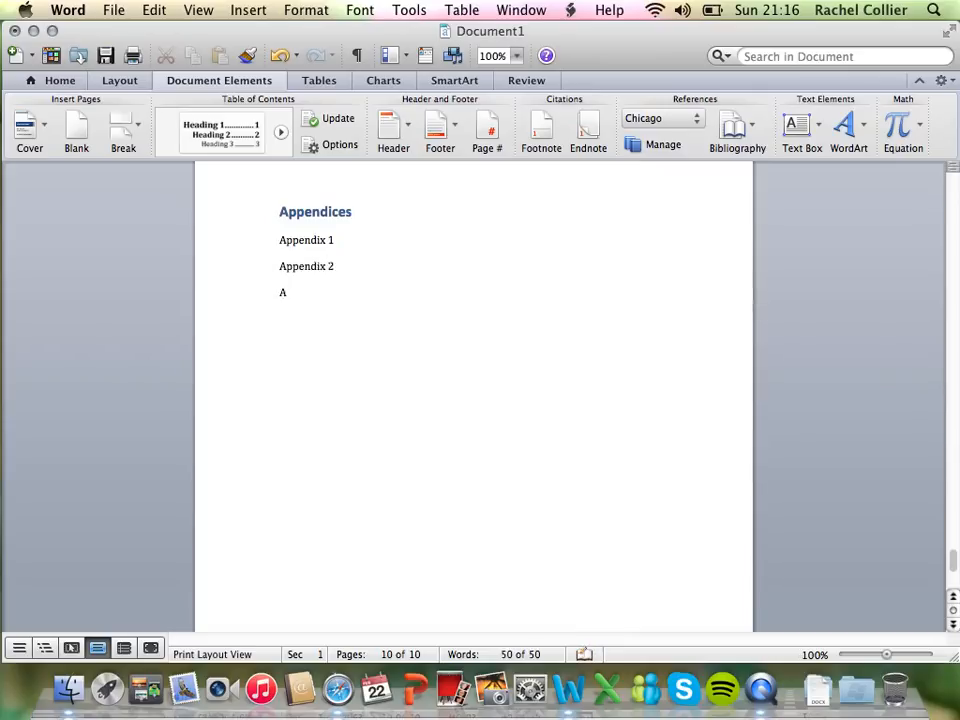
pyautogui.write('ppendix 3')
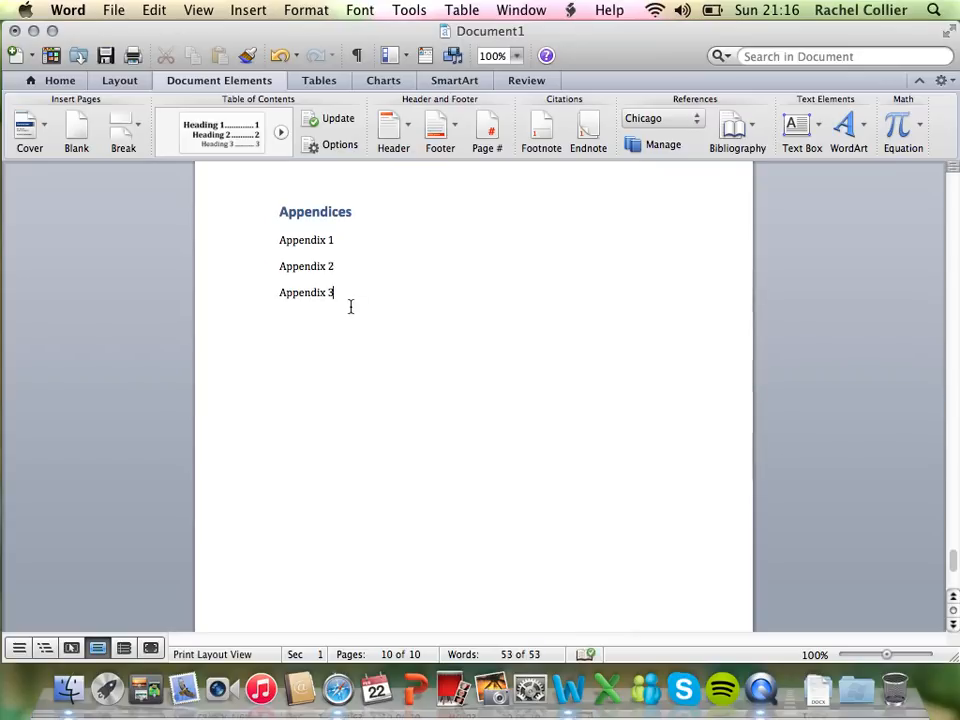
# Apply the Heading 2 style to the Appendix 1, Appendix 2 and Appendix 3 lines.
pyautogui.moveTo(350, 306); pyautogui.dragTo(285, 240)
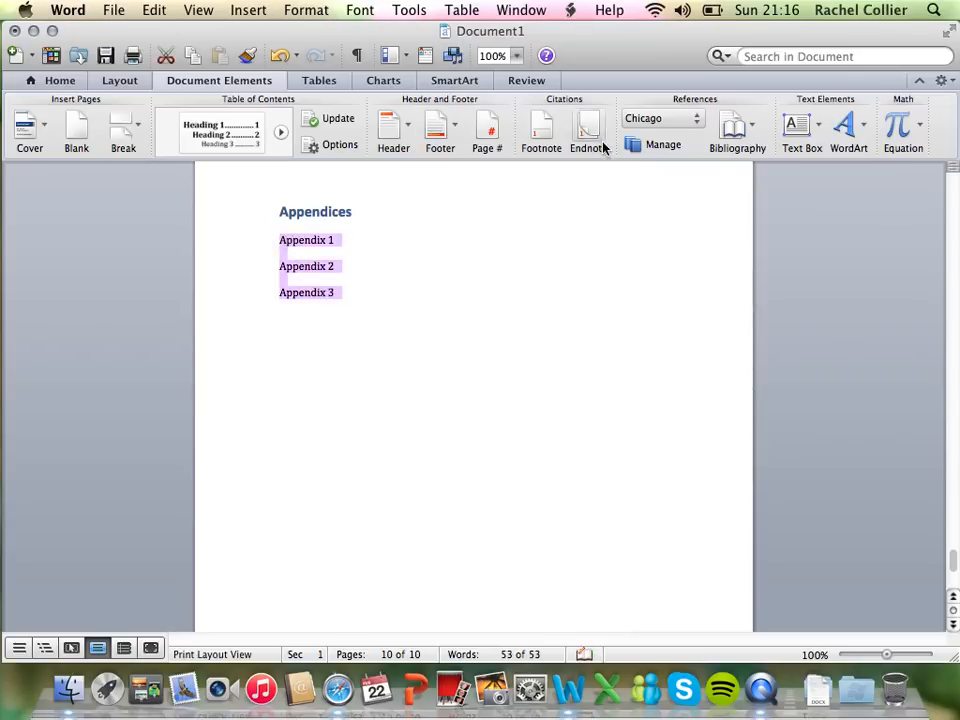
pyautogui.click(72, 84)
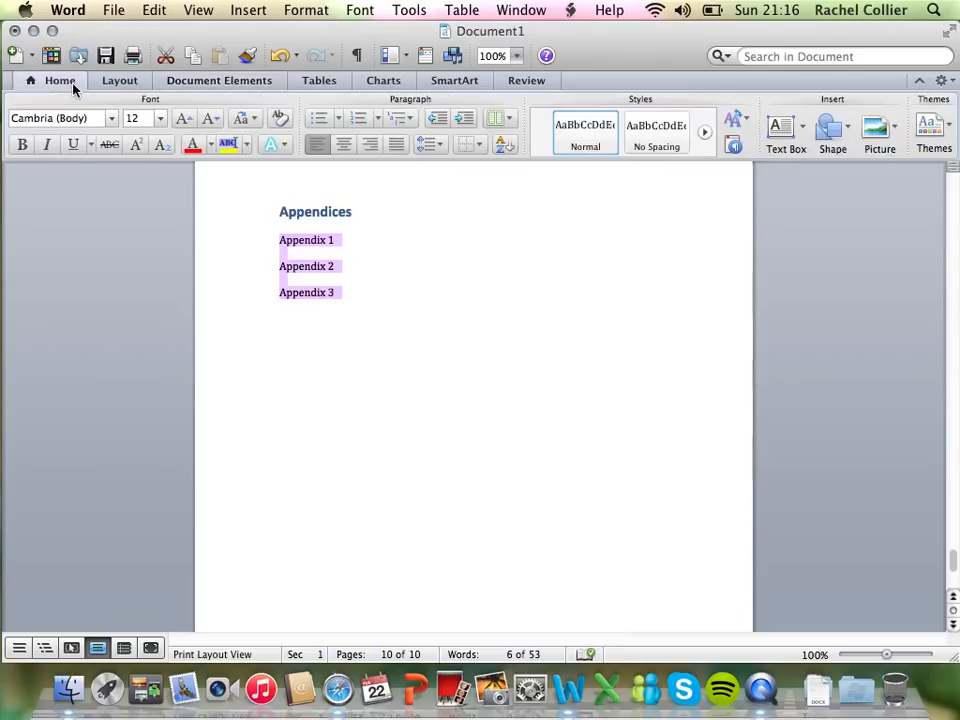
pyautogui.click(705, 134)
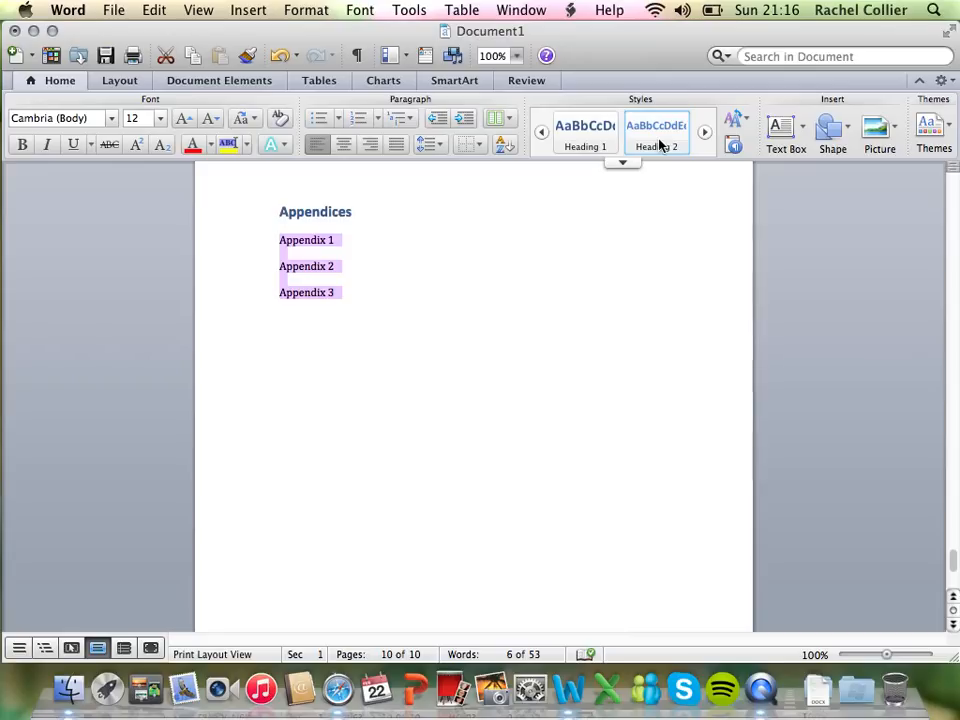
pyautogui.click(659, 145)
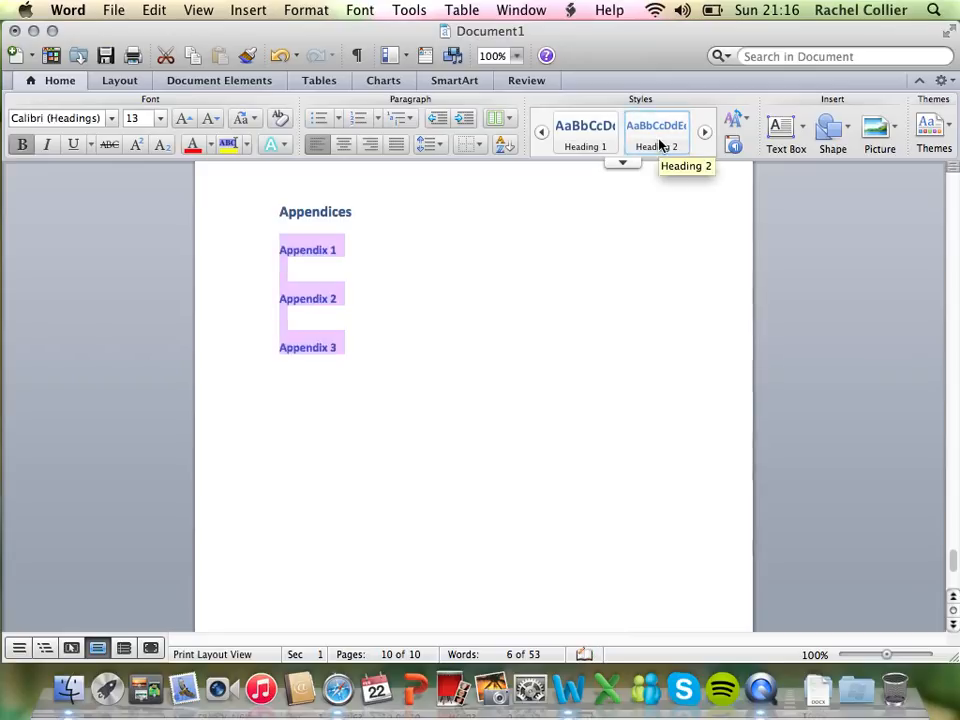
pyautogui.click(358, 298)
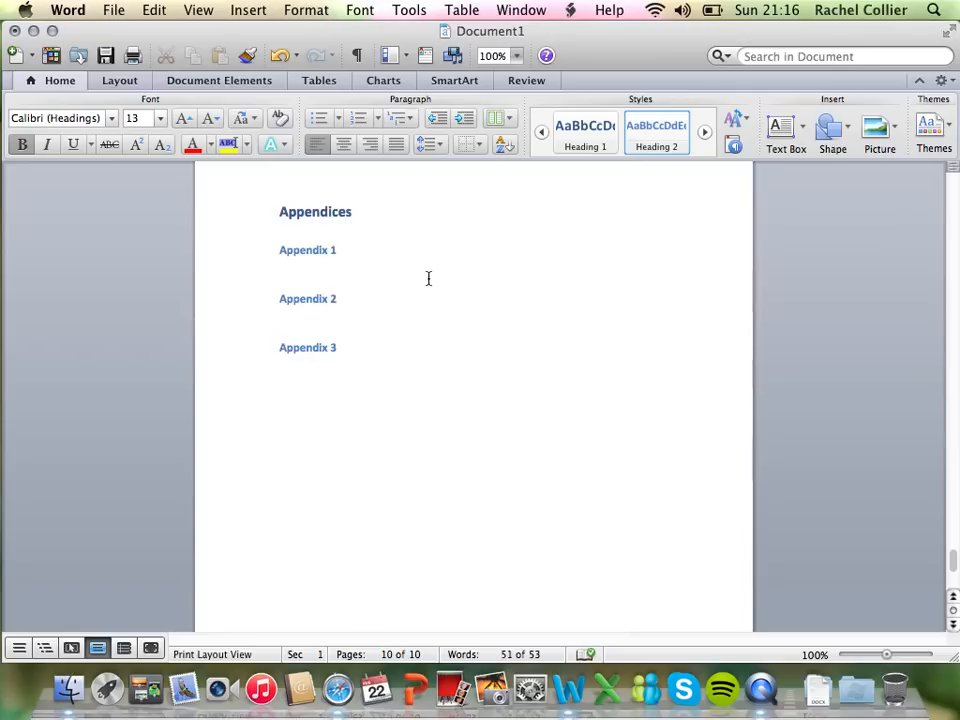
# Update the entire table of contents on the second page so it includes the appendix subheadings.
pyautogui.scroll(10, 428, 278)
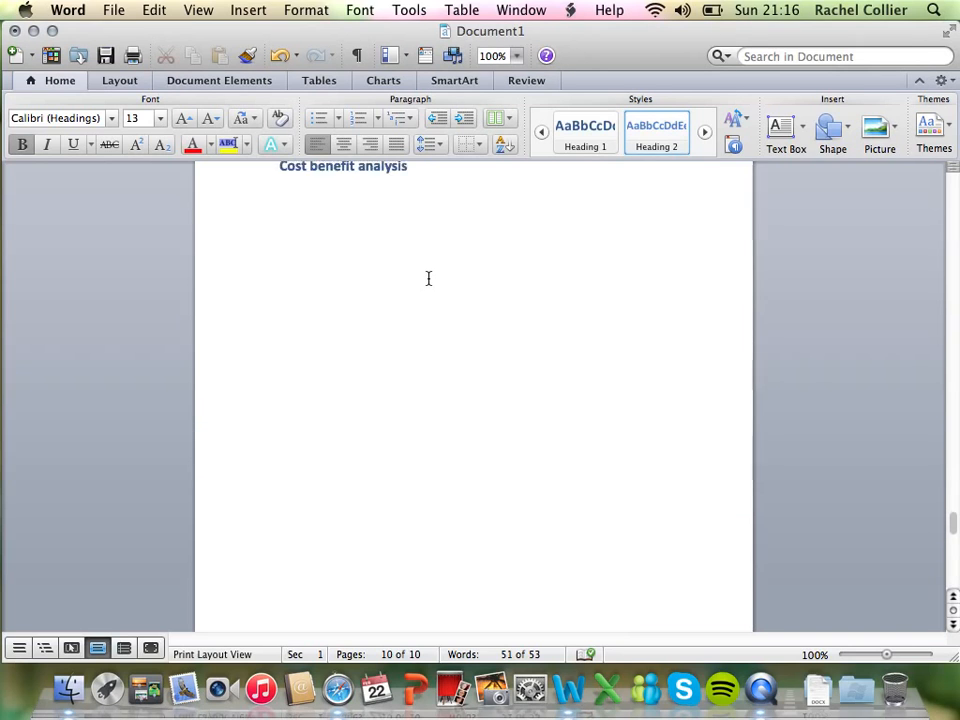
pyautogui.scroll(20, 428, 278)
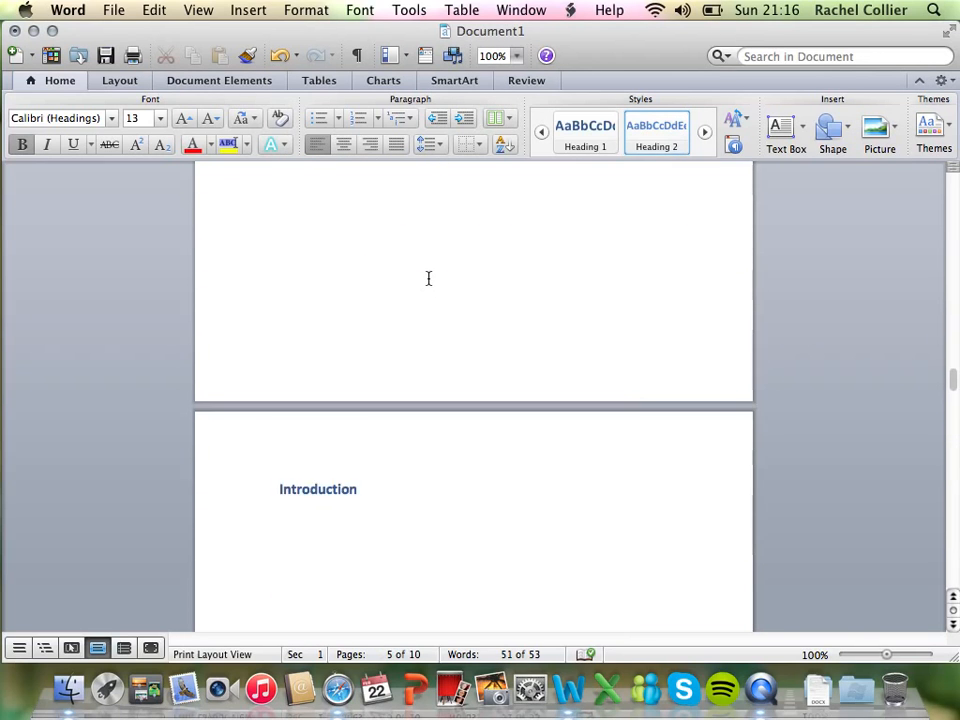
pyautogui.scroll(15, 428, 278)
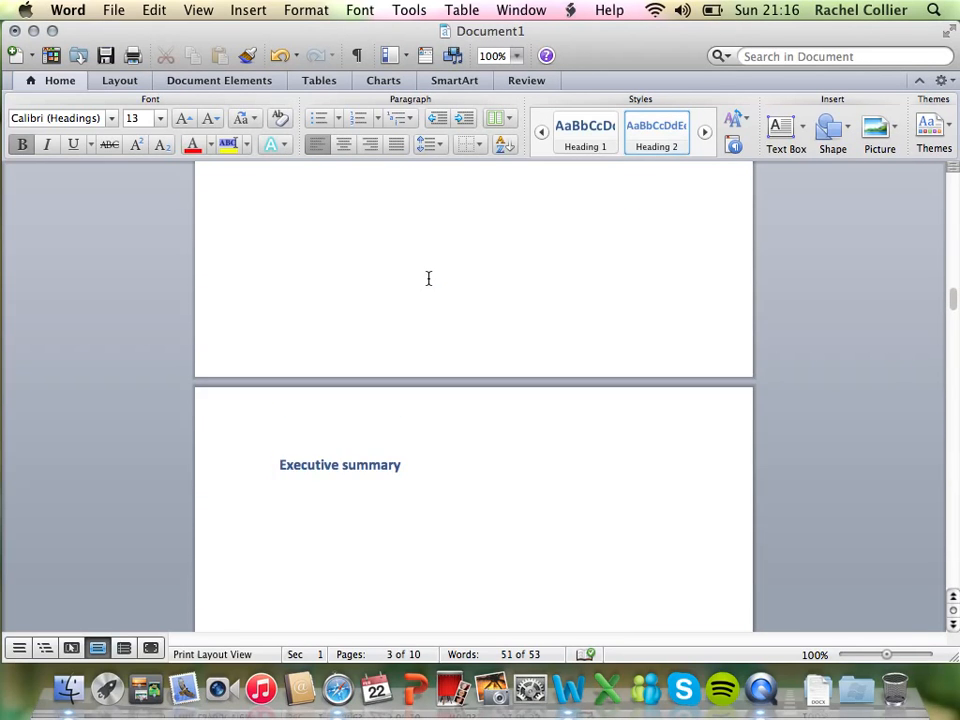
pyautogui.scroll(15, 428, 278)
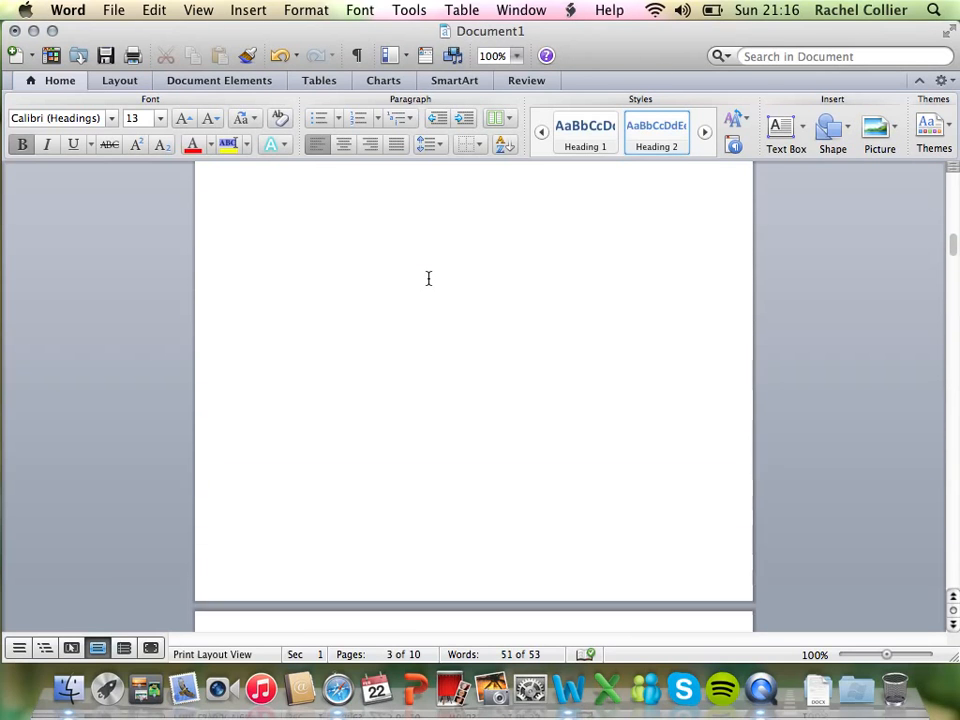
pyautogui.scroll(3, 428, 278)
pyautogui.click(453, 298)
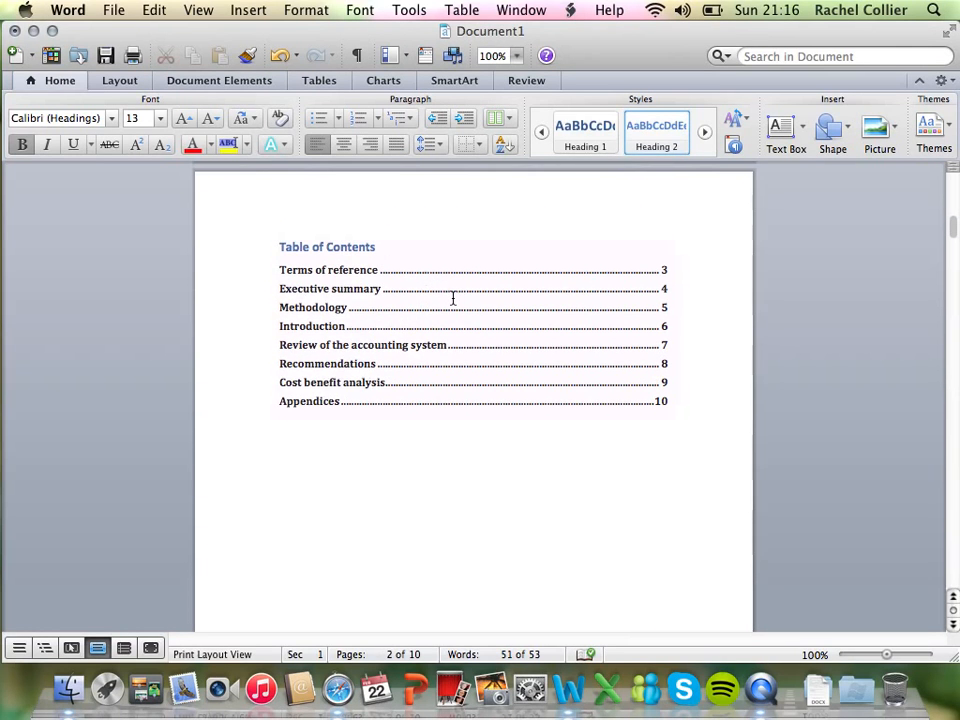
pyautogui.click(457, 301)
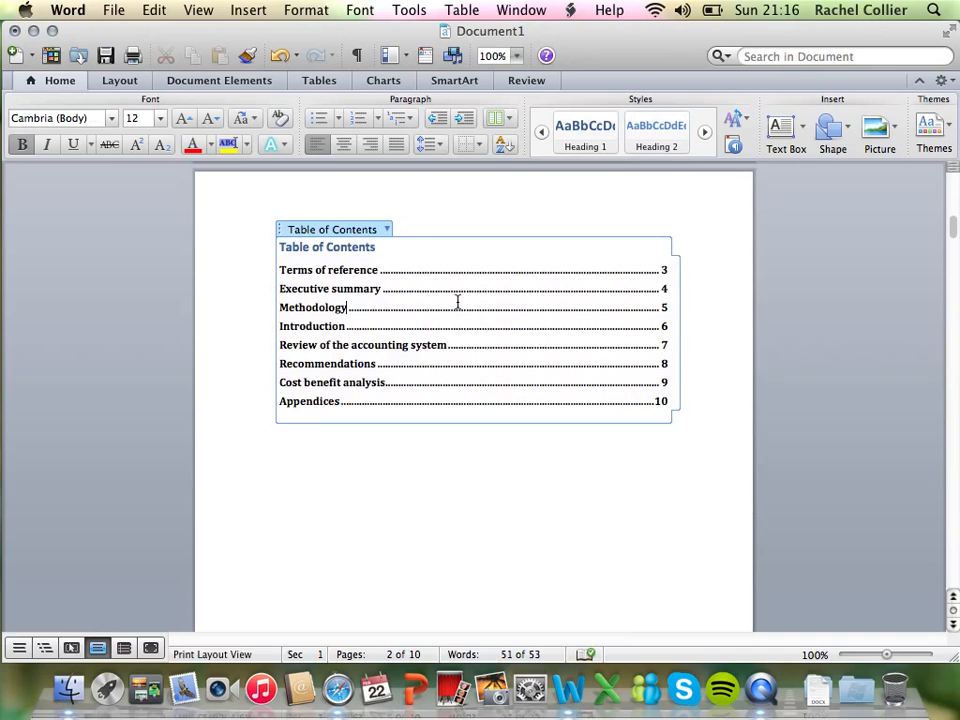
pyautogui.click(387, 231)
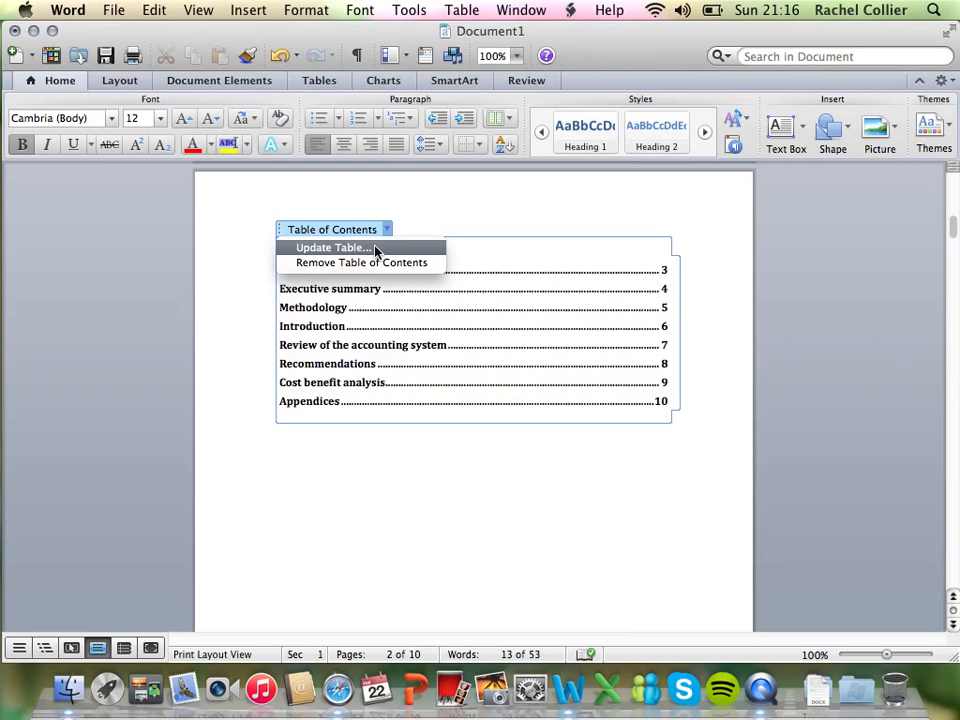
pyautogui.click(375, 248)
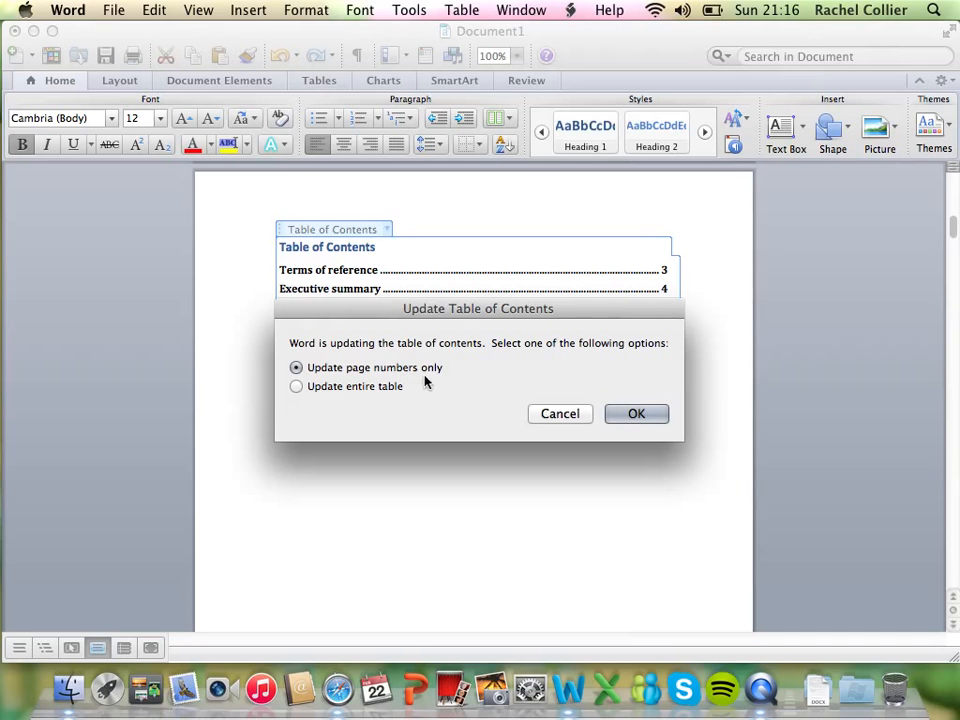
pyautogui.click(298, 388)
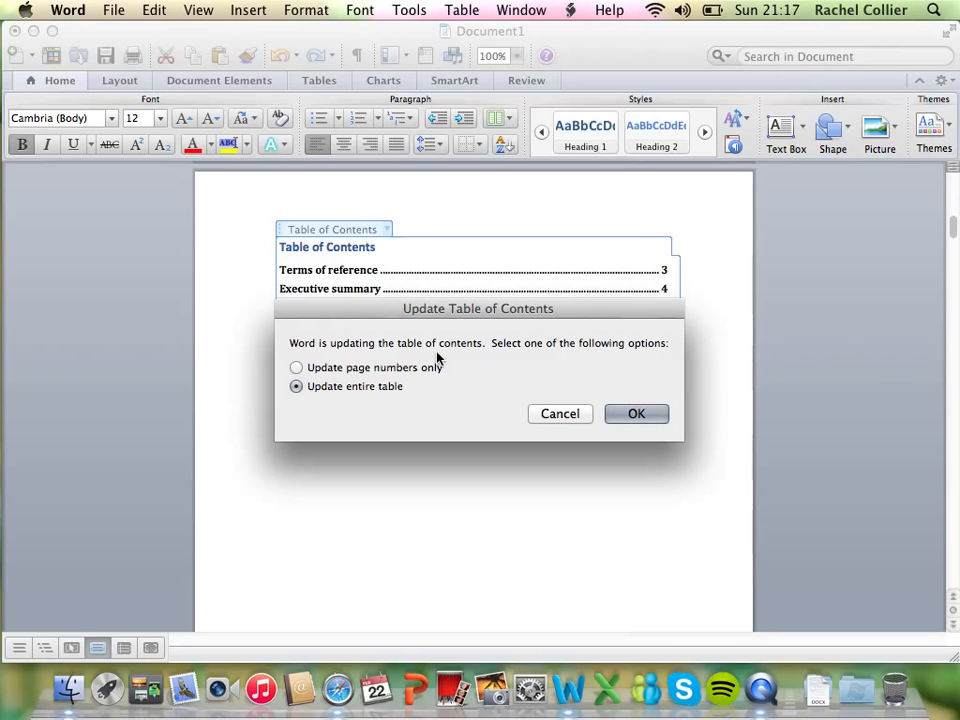
pyautogui.click(637, 414)
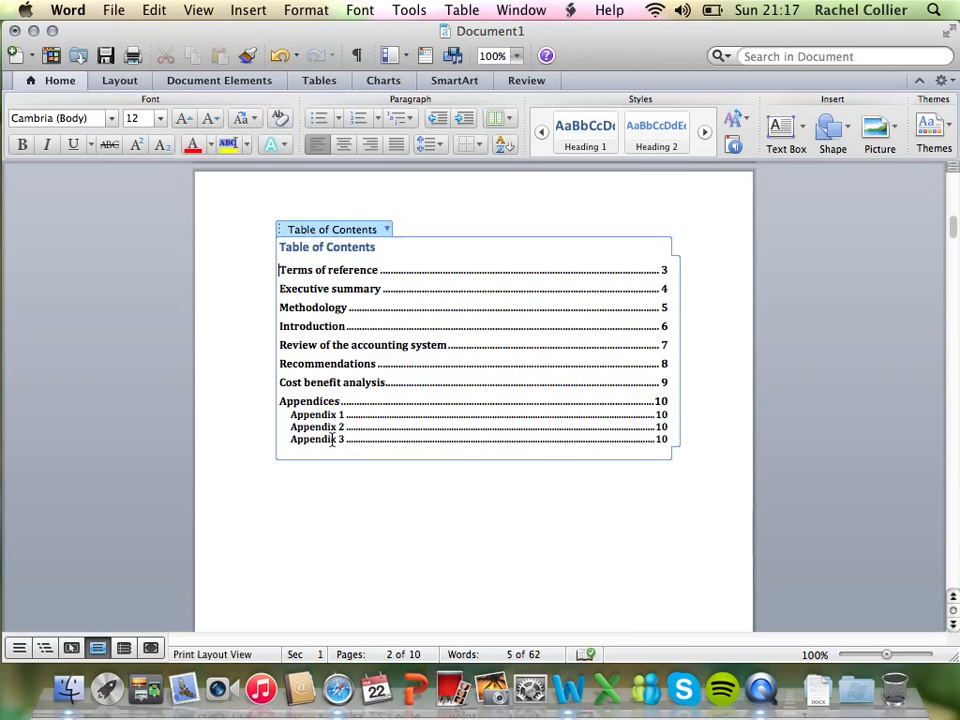
pyautogui.click(617, 510)
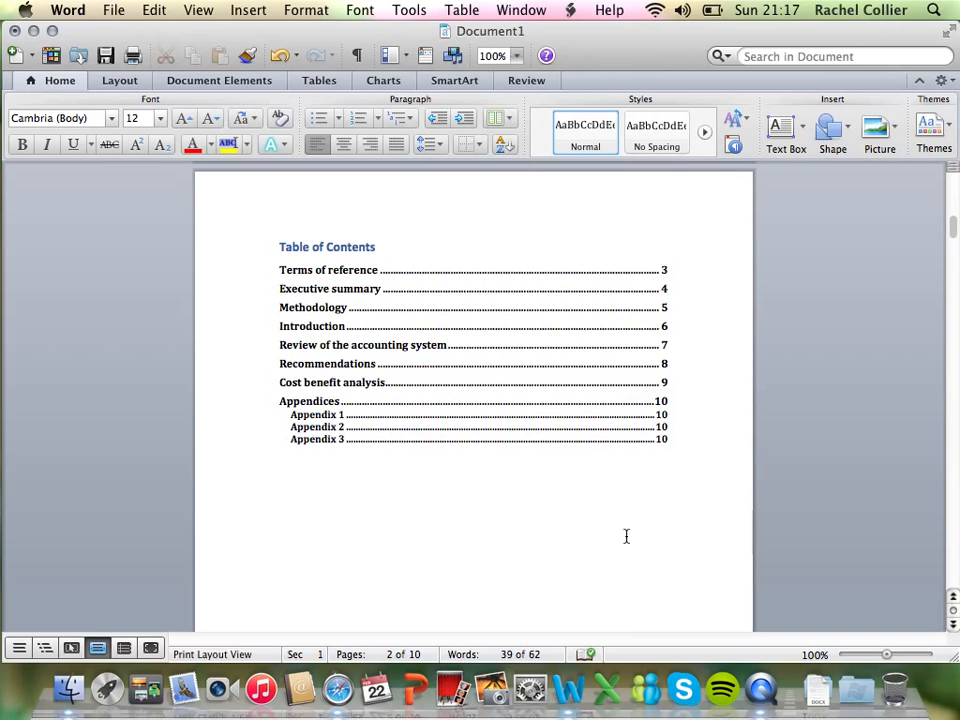
# Review the updated table of contents and follow its Appendix 2 entry to the matching heading.
pyautogui.scroll(3, 626, 537)
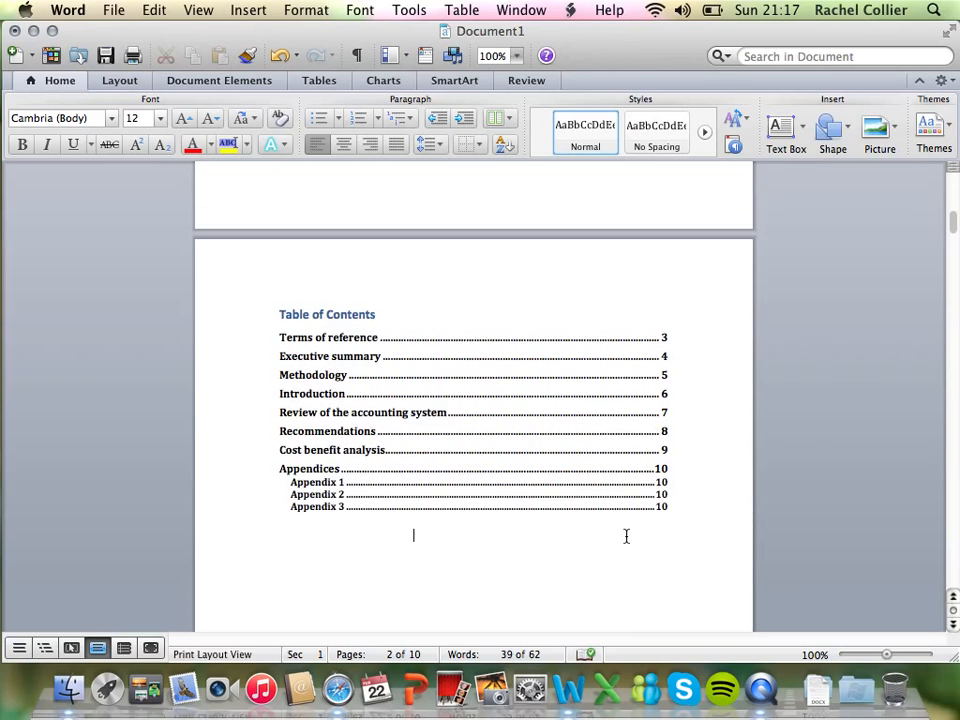
pyautogui.scroll(-4, 626, 537)
pyautogui.scroll(2, 626, 537)
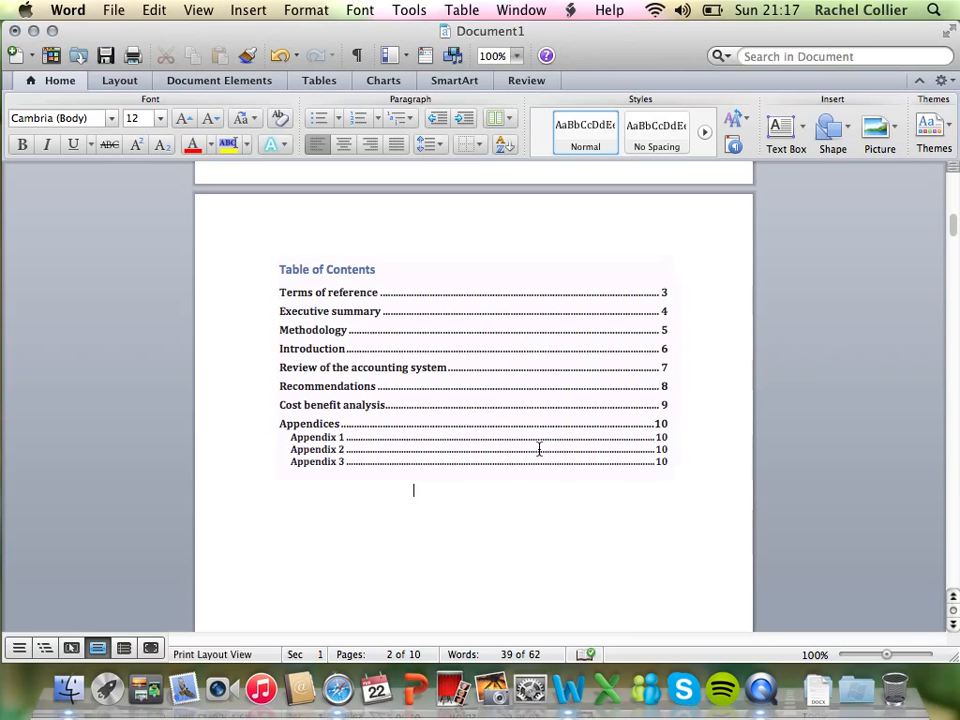
pyautogui.scroll(5, 624, 400)
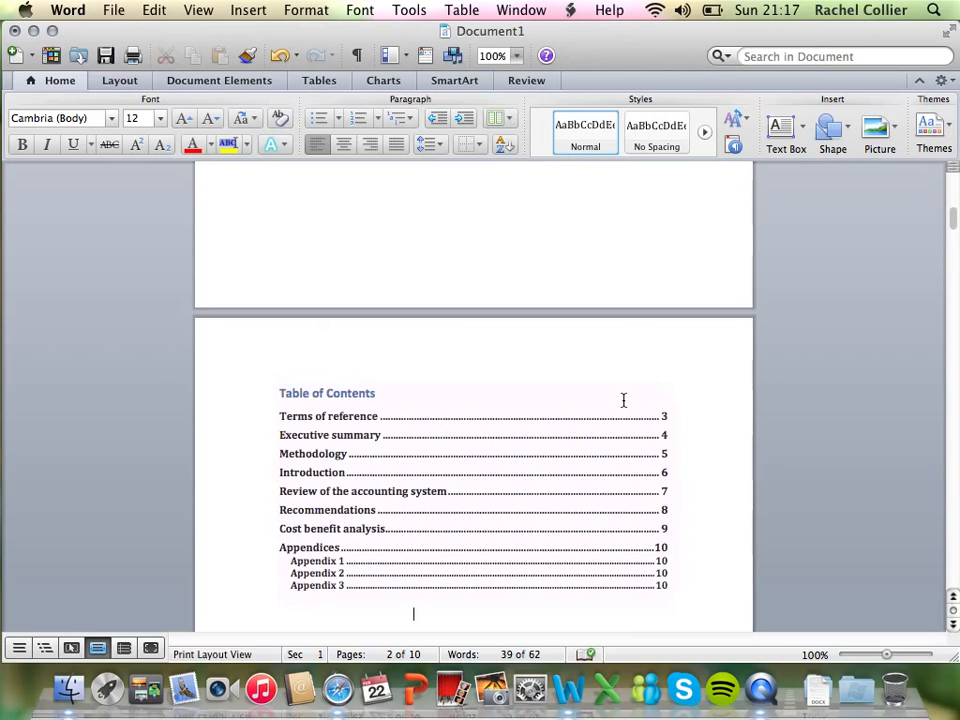
pyautogui.scroll(-4, 624, 400)
pyautogui.scroll(-1, 624, 400)
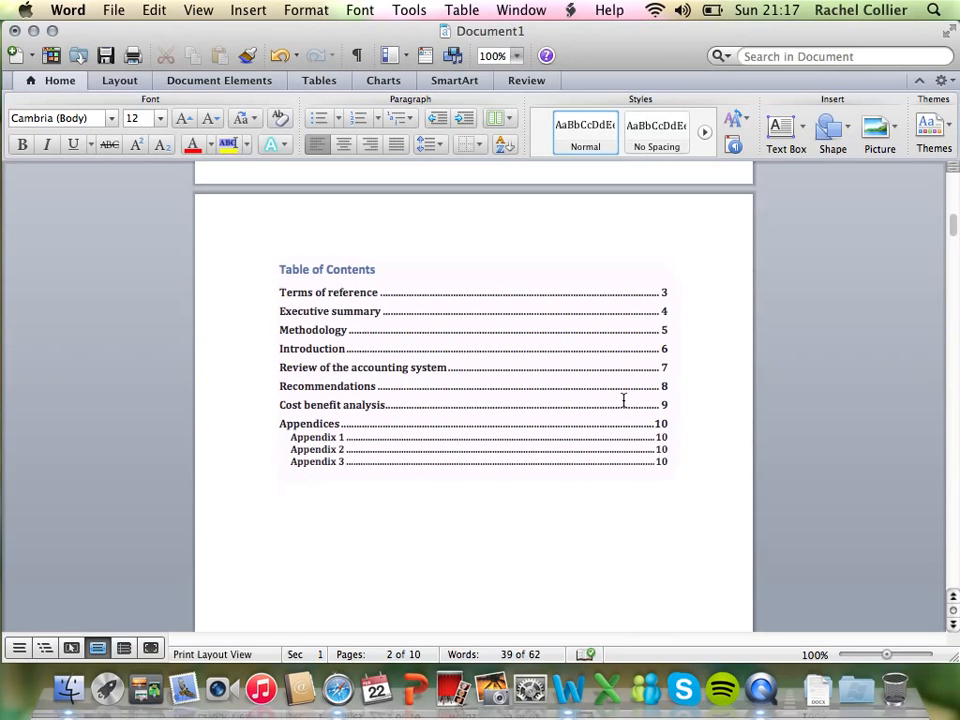
pyautogui.scroll(-2, 624, 400)
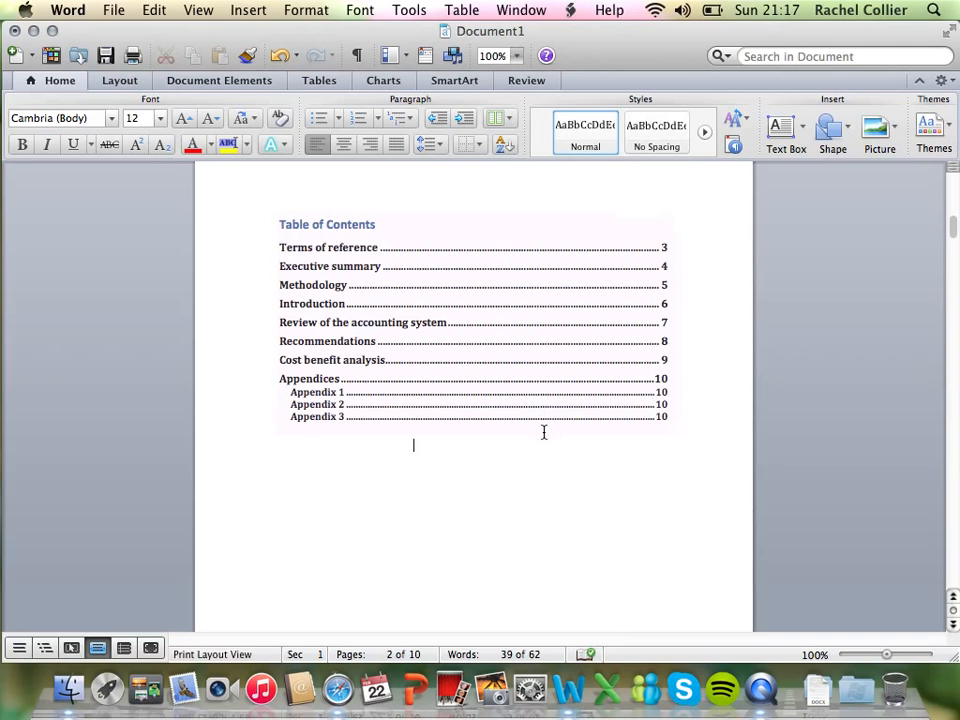
pyautogui.click(621, 405)
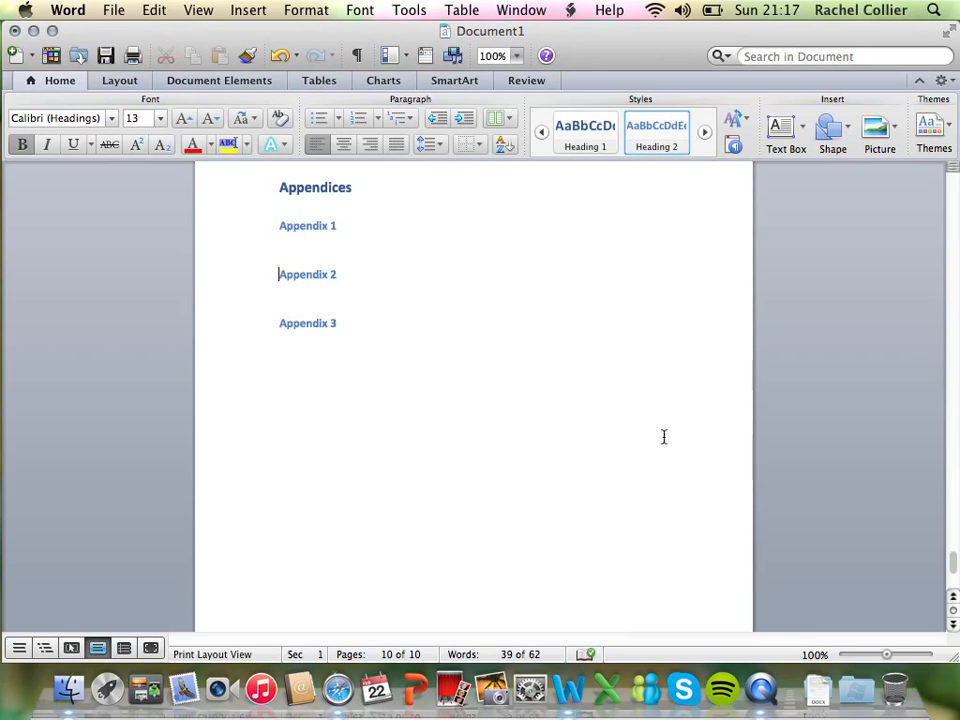
pyautogui.scroll(3, 531, 414)
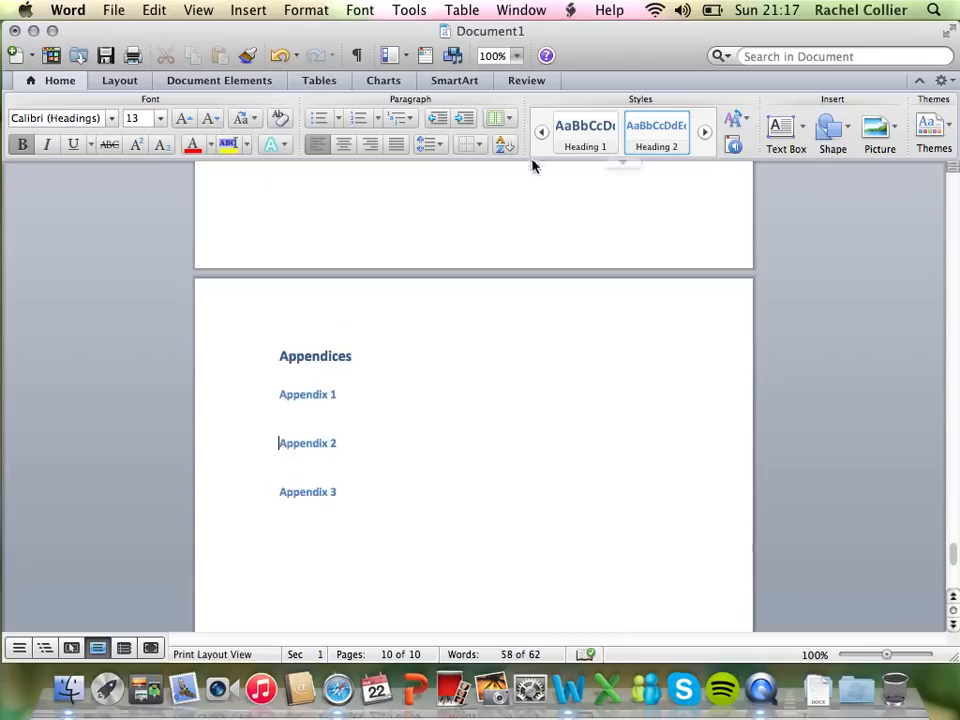
pyautogui.click(441, 147)
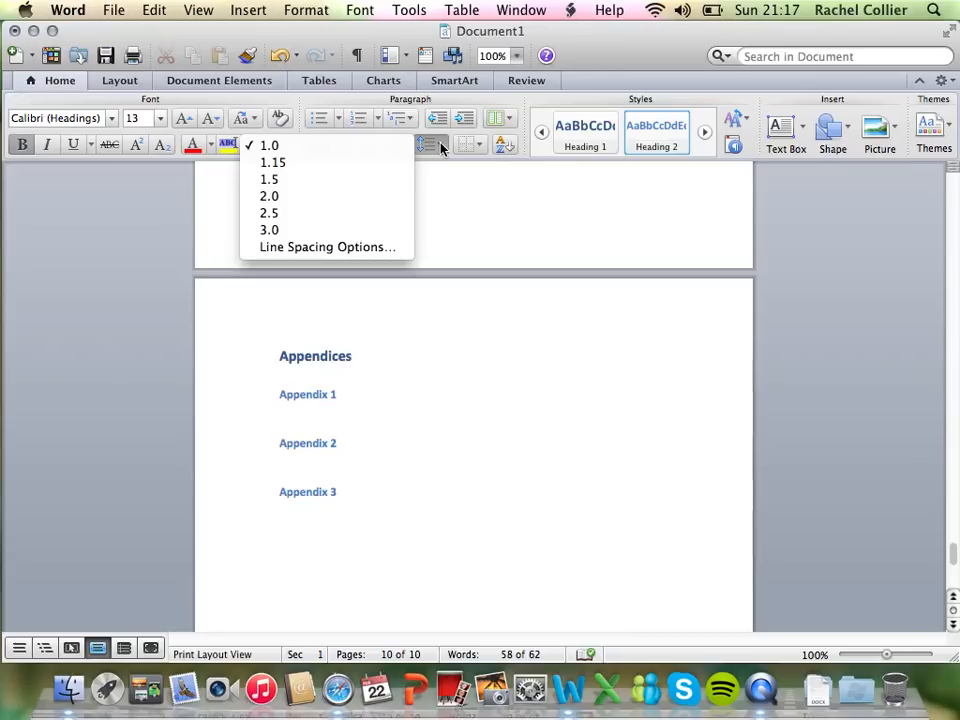
pyautogui.click(424, 151)
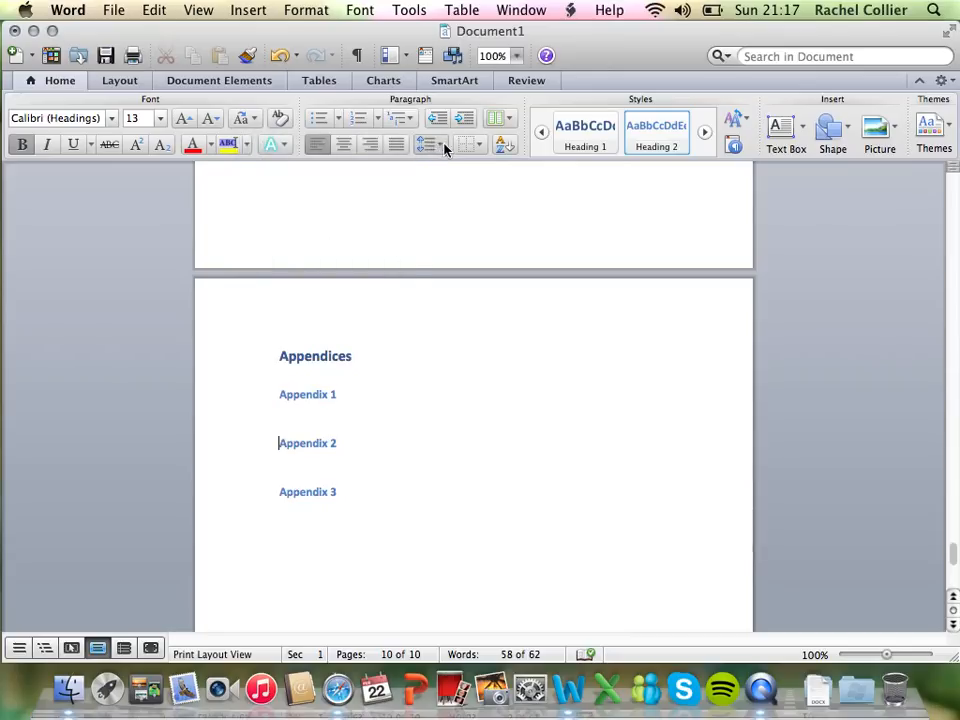
pyautogui.click(446, 148)
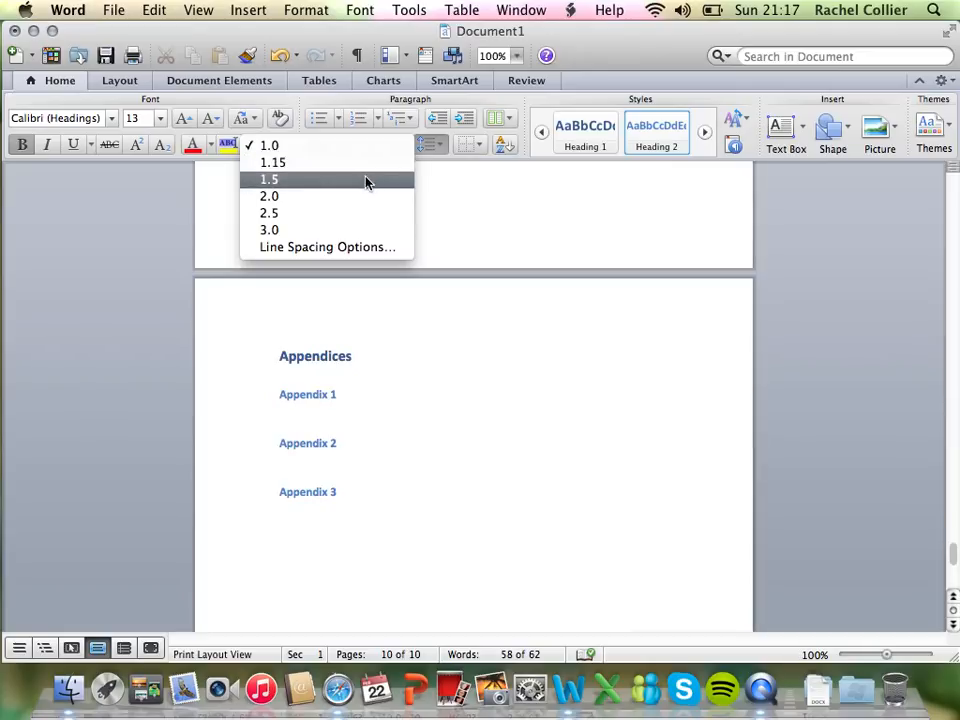
pyautogui.click(463, 182)
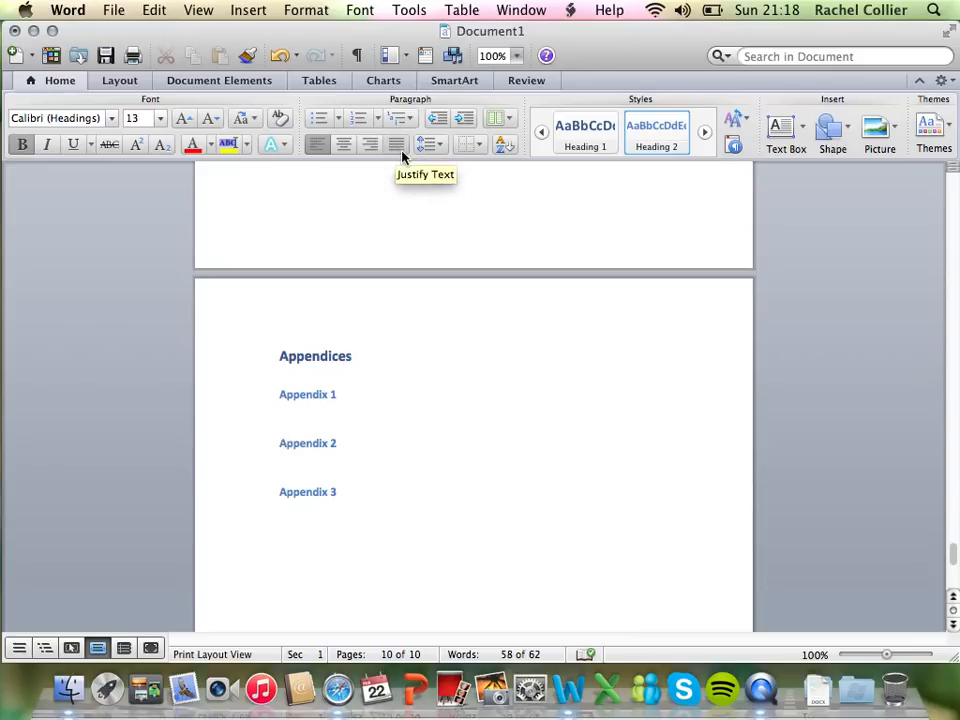
pyautogui.click(445, 146)
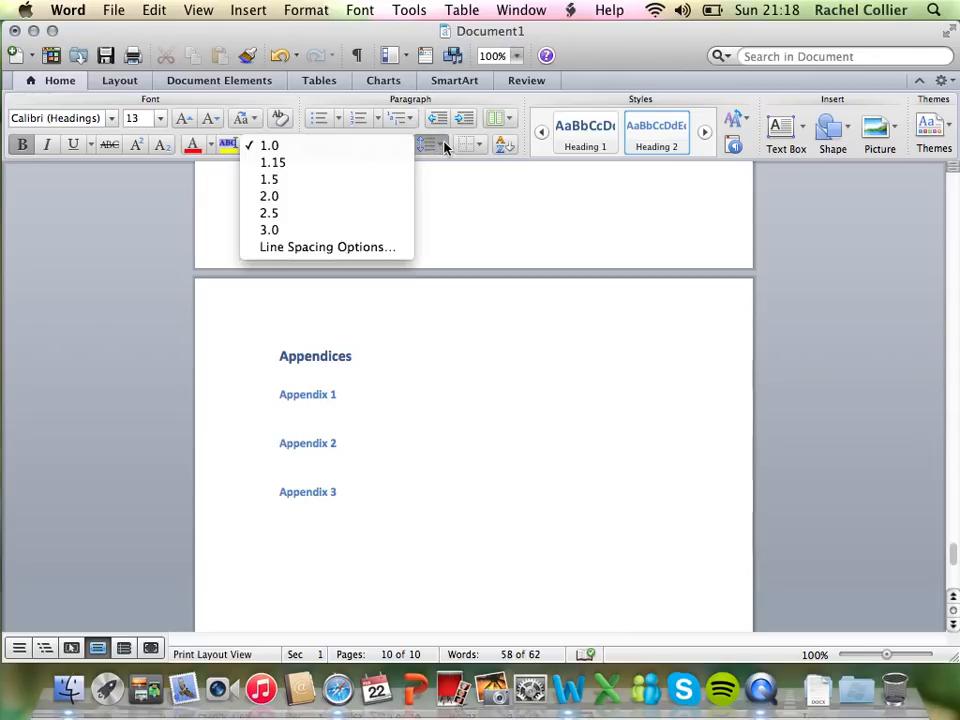
pyautogui.click(445, 146)
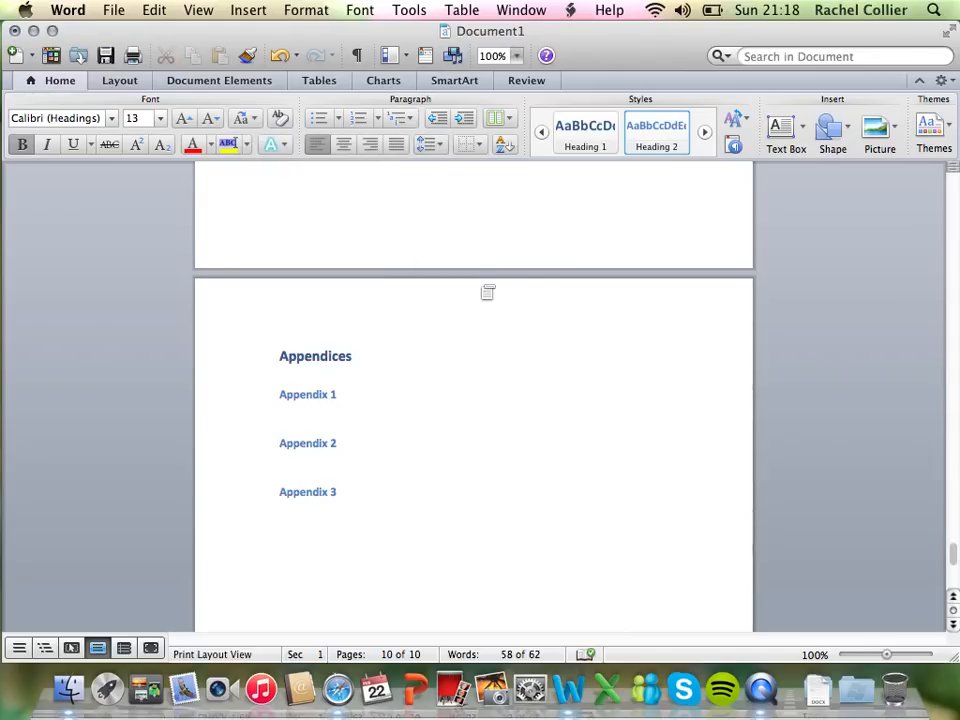
# Add the lines REPORT TITLE, COMPANY NAME, YOUR NAME and YOUR AAT NUMBER below the TITLE PAGE heading on the first page.
pyautogui.scroll(15, 487, 291)
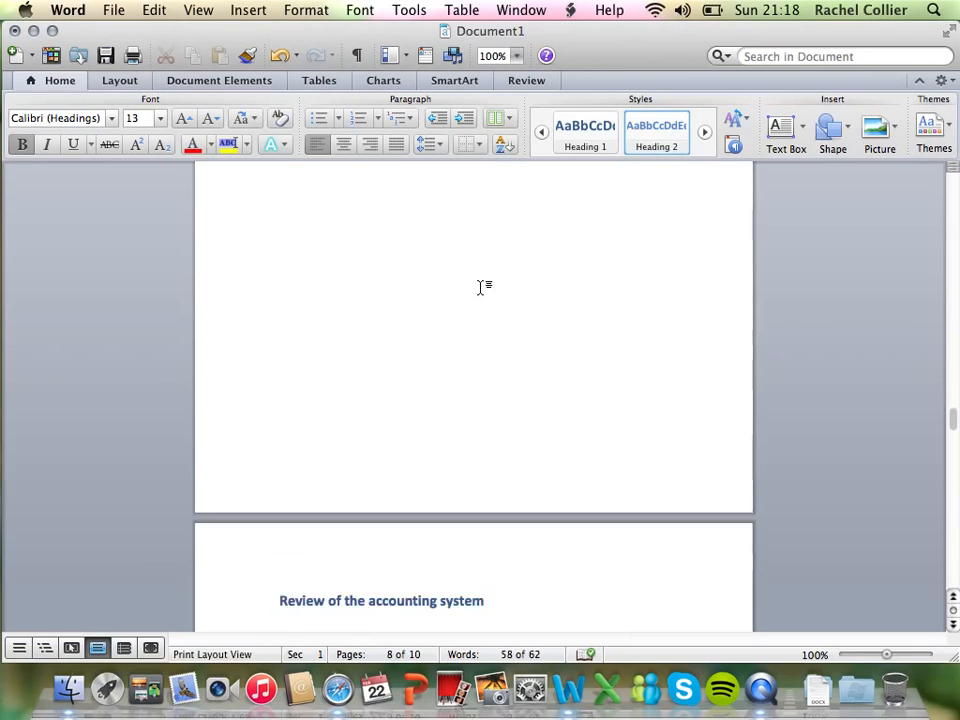
pyautogui.scroll(20, 482, 288)
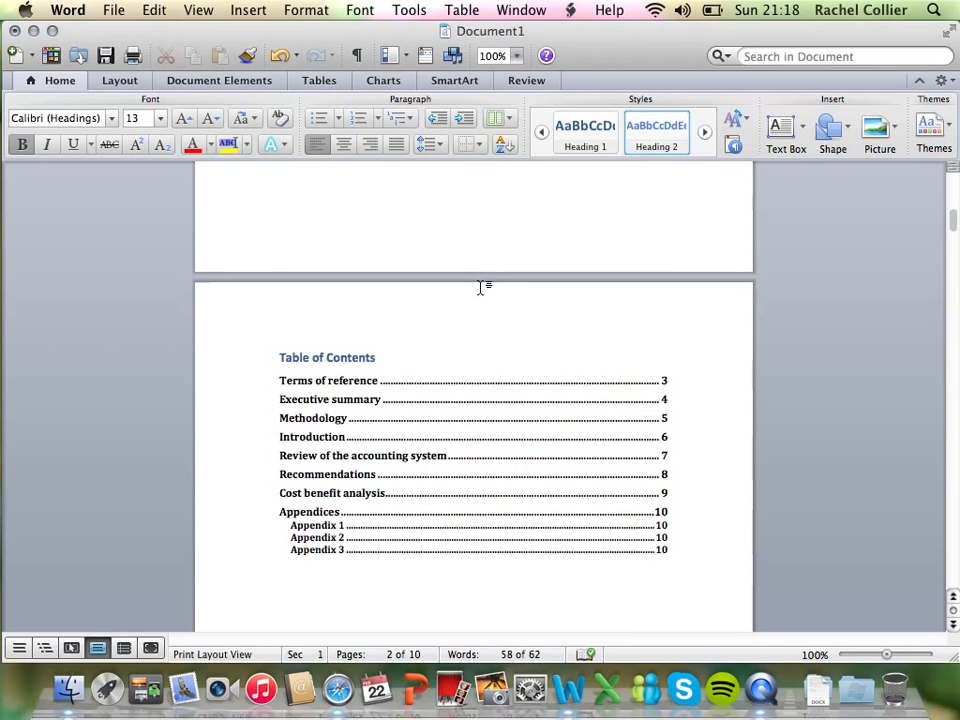
pyautogui.scroll(10, 482, 287)
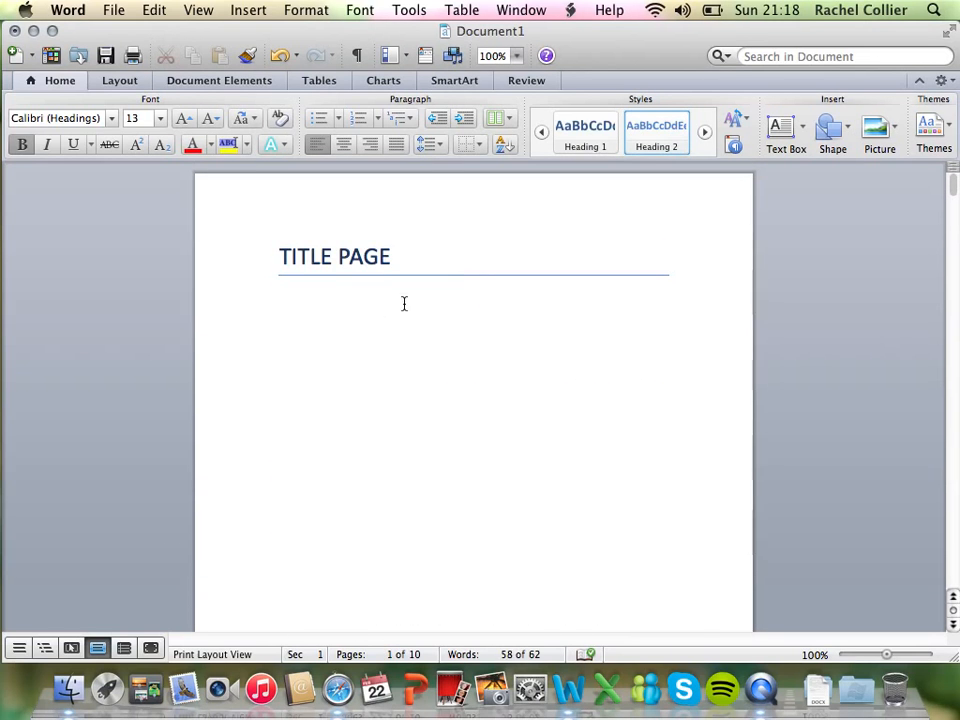
pyautogui.click(404, 303)
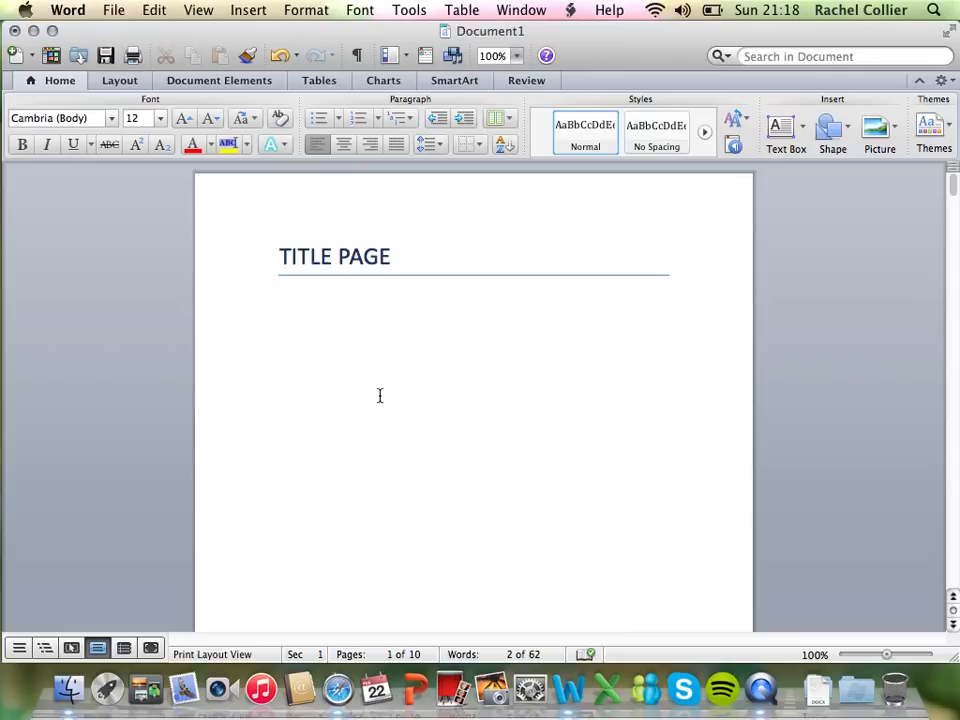
pyautogui.write('REPORT TITLE')
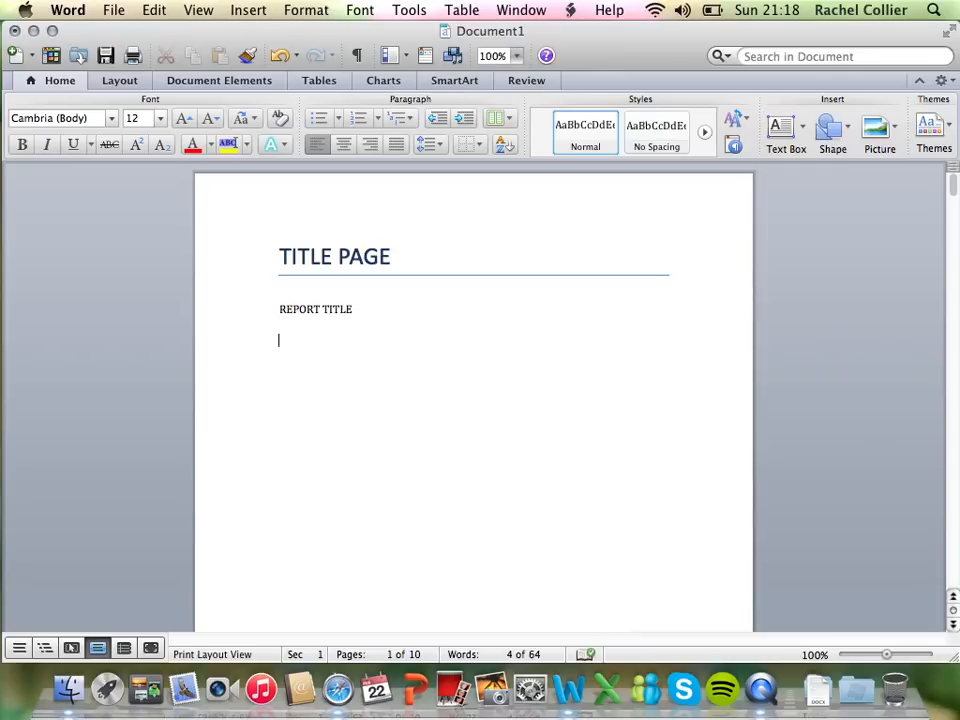
pyautogui.write('COMPANY NAME')
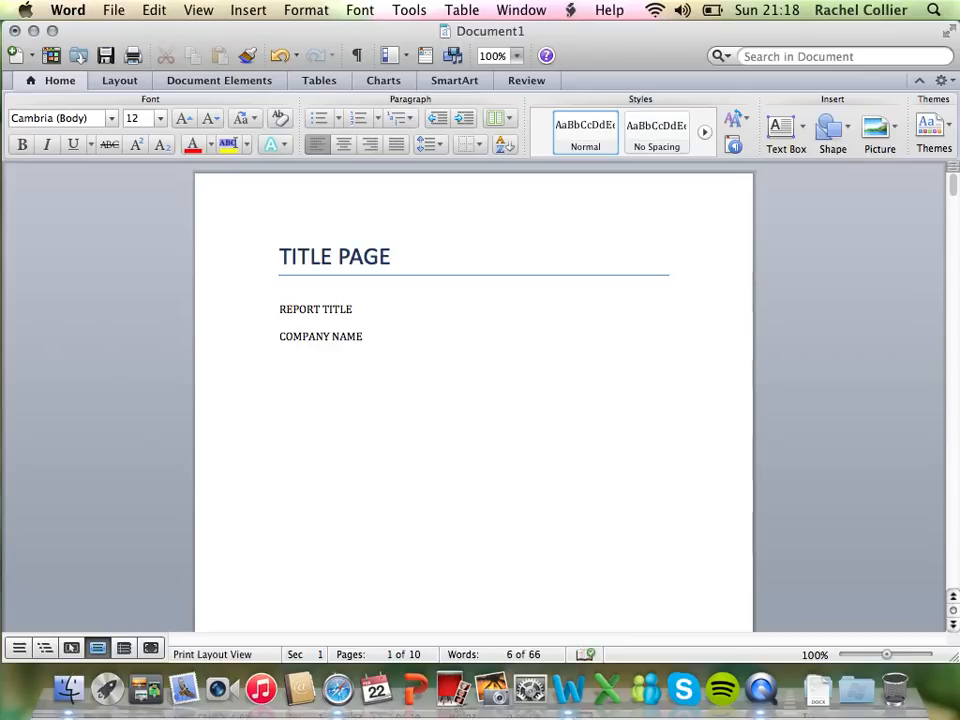
pyautogui.write('YOUR NAME')
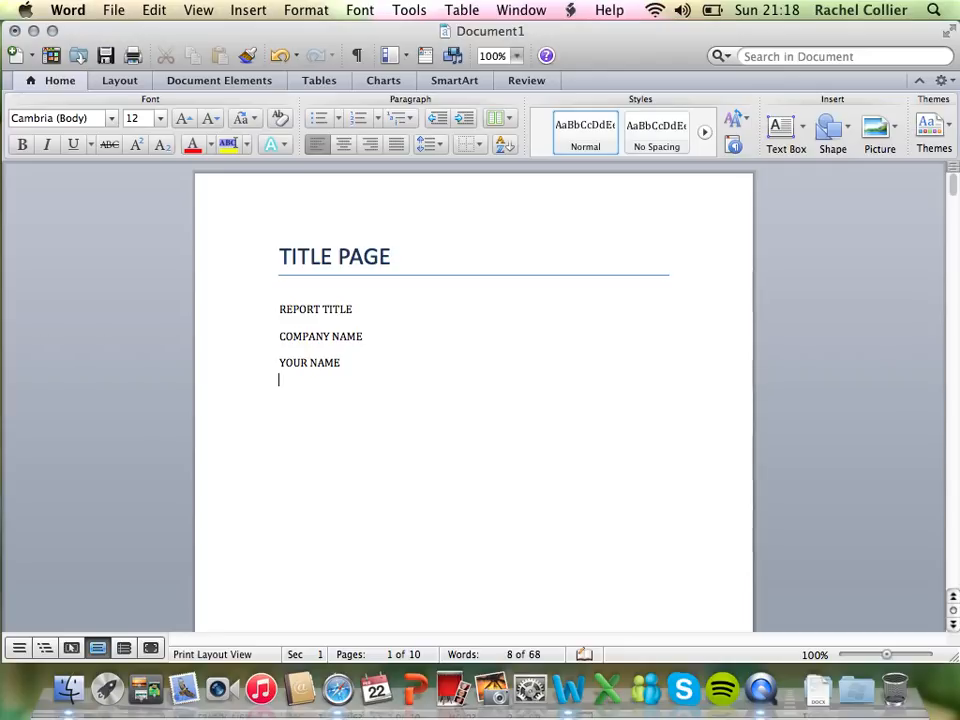
pyautogui.press('Return')
pyautogui.write('YOUR AAT NUMBER')
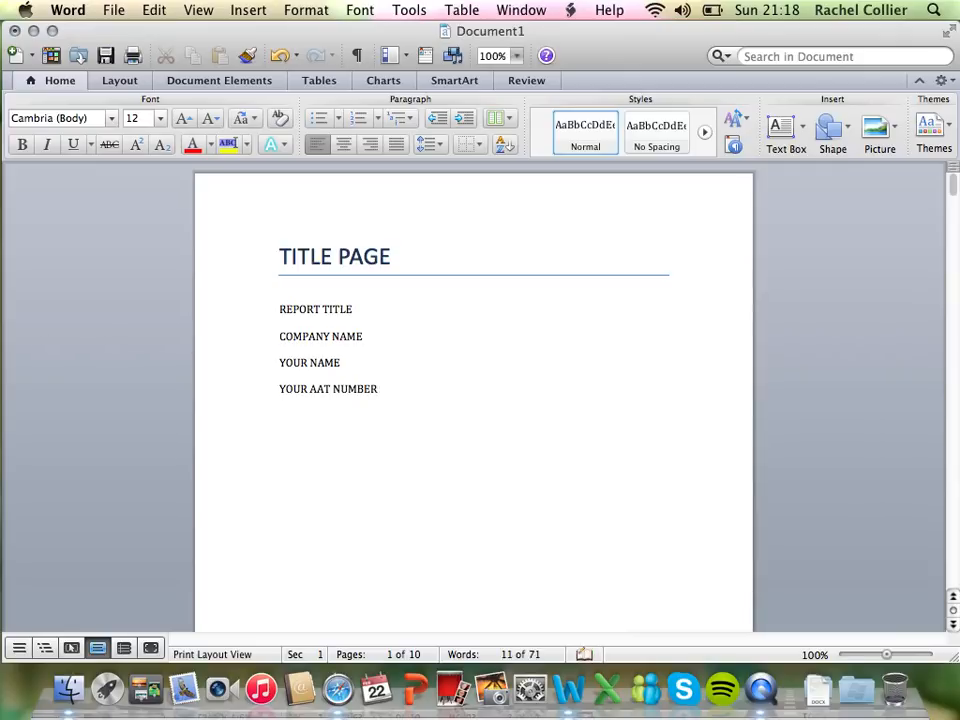
# Add the lines "DECLARATION – SIGNATURE (ELECTRONIC) – DATE" and "WORD COUNT" below the YOUR AAT NUMBER line.
pyautogui.press('Return')
pyautogui.write('DECLARATION')
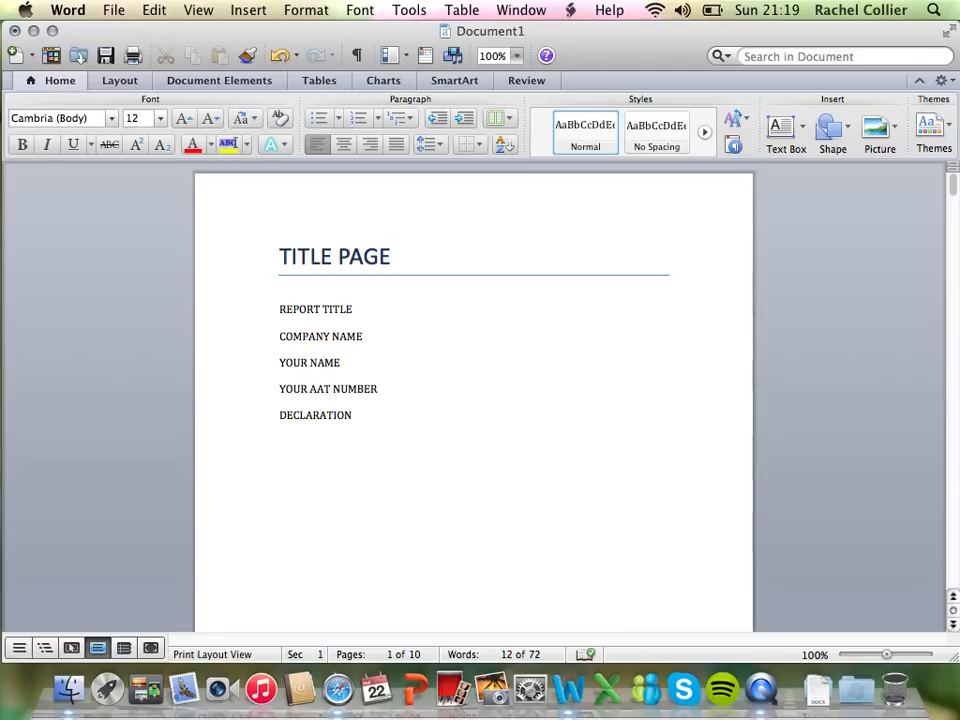
pyautogui.write('-')
pyautogui.write(' SIGNATURE')
pyautogui.write(' (E')
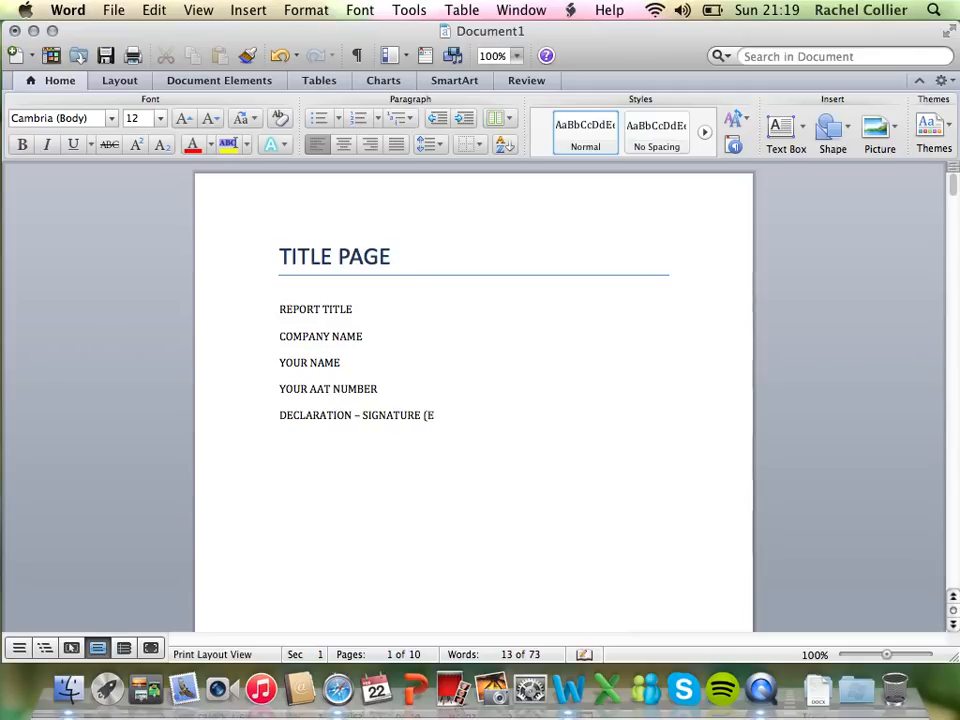
pyautogui.write('LECTRONIC')
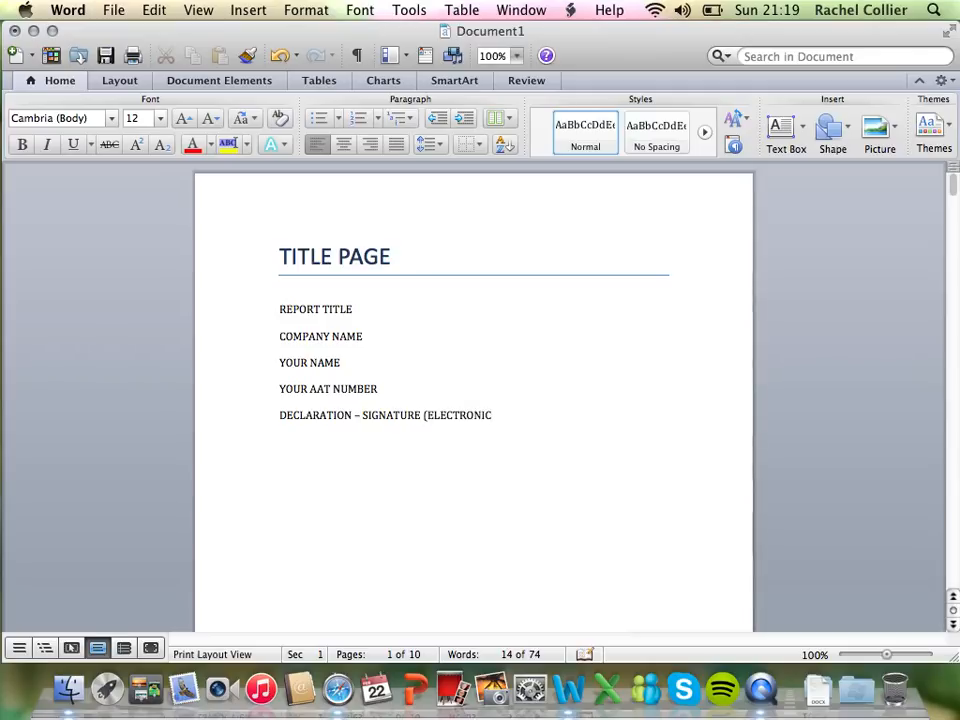
pyautogui.write(') - DATE')
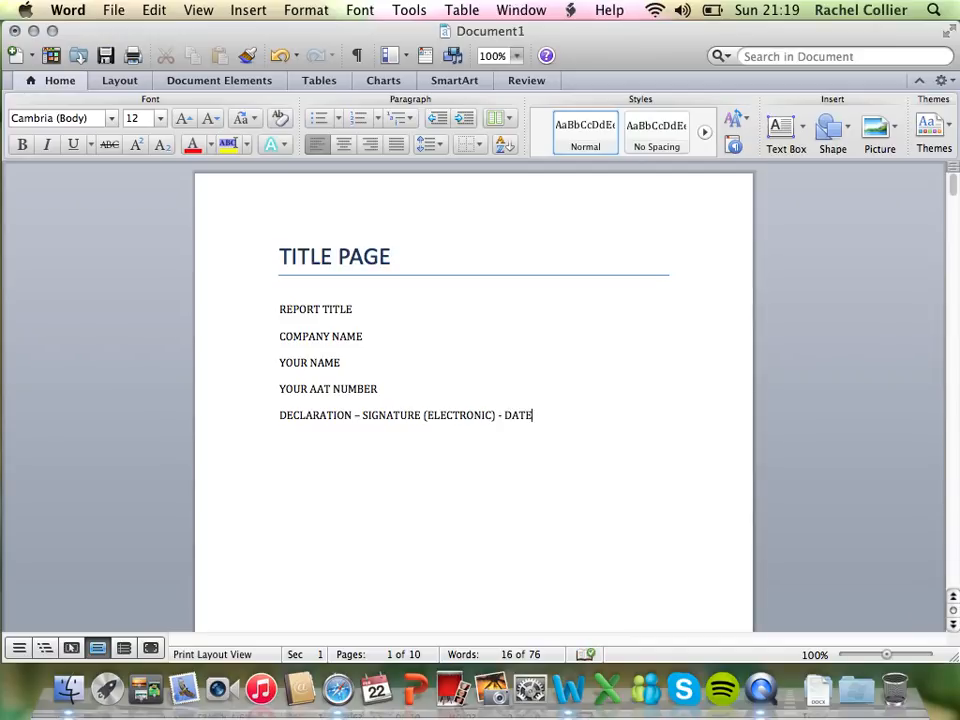
pyautogui.press('Return')
pyautogui.write('WORD COUNT')
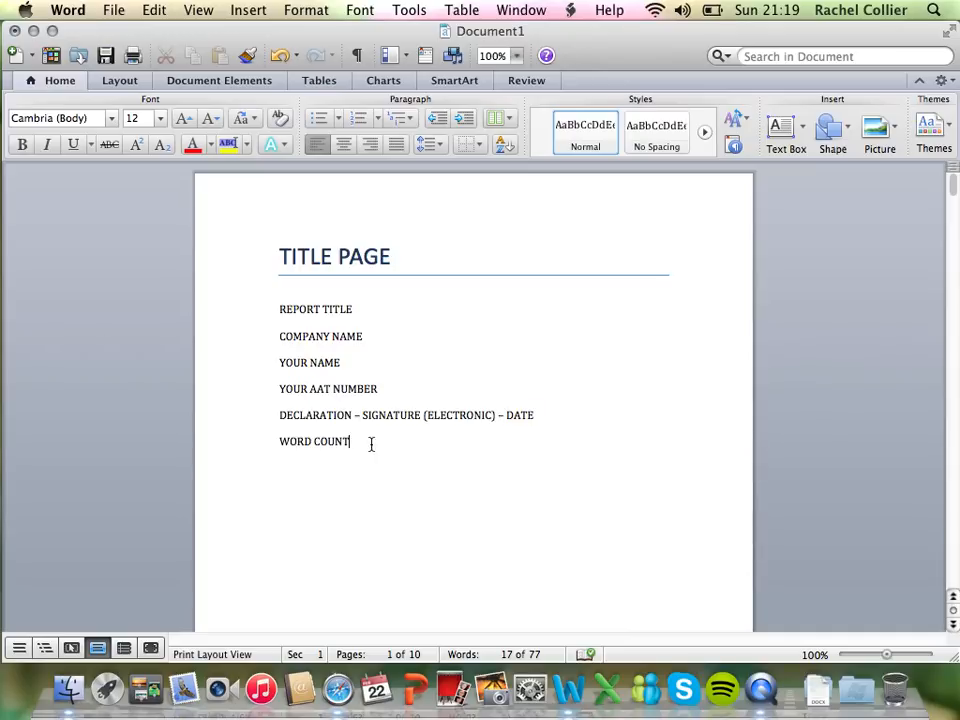
# Check the word count statistics for the lines from REPORT TITLE to WORD COUNT on the title page.
pyautogui.moveTo(358, 439); pyautogui.dragTo(281, 311)
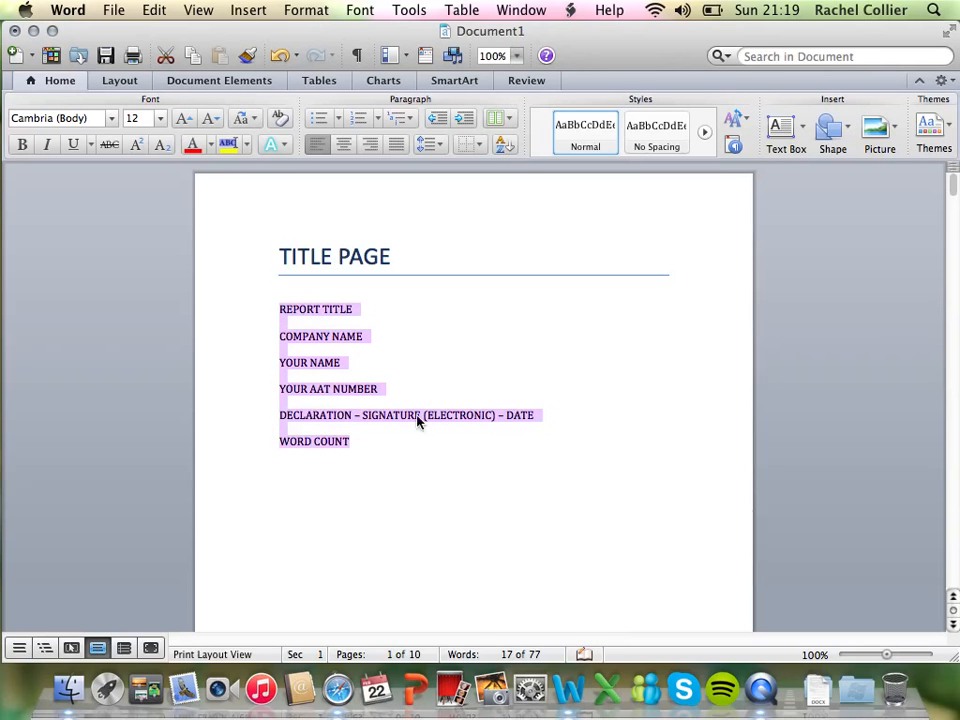
pyautogui.click(478, 655)
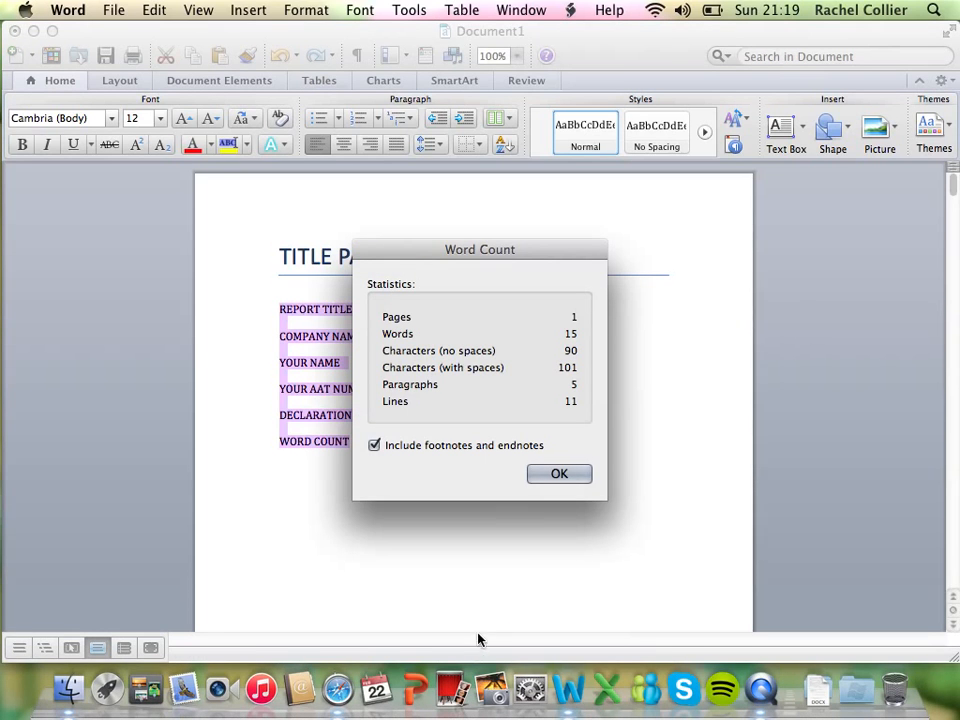
pyautogui.click(560, 474)
pyautogui.click(454, 482)
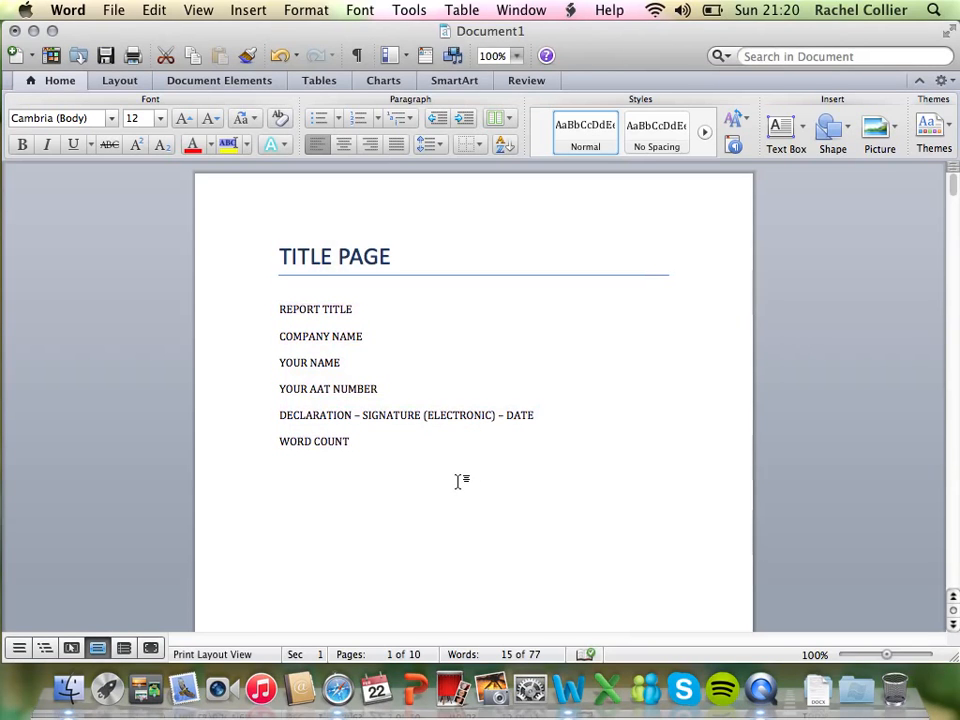